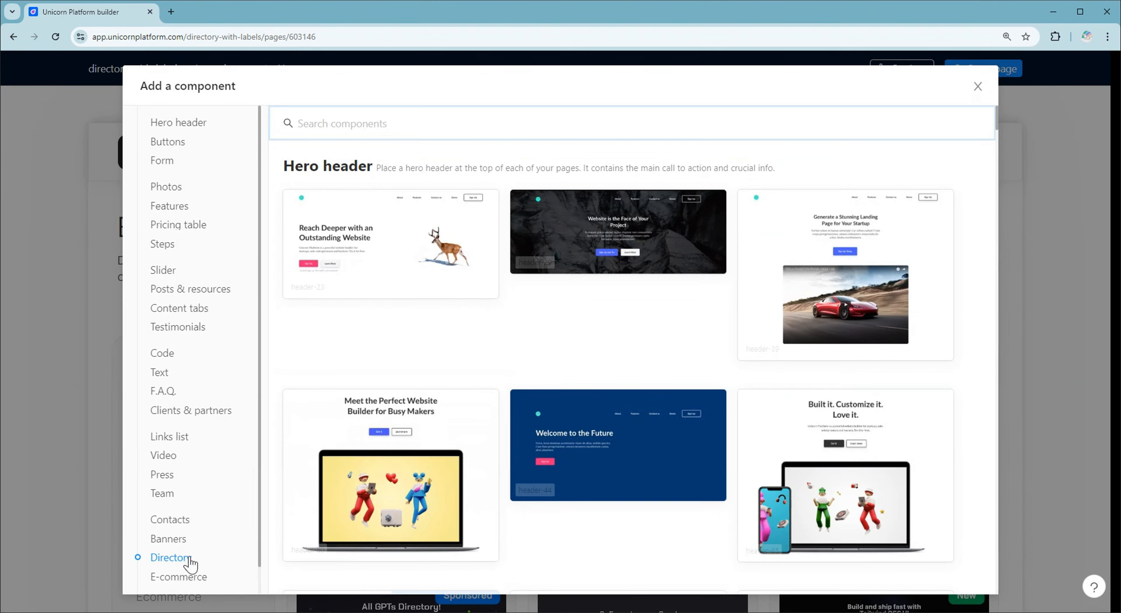
View the available Directory components in the component library, and close the library without adding one
{"action": "left_click", "coordinate": [190, 563]}
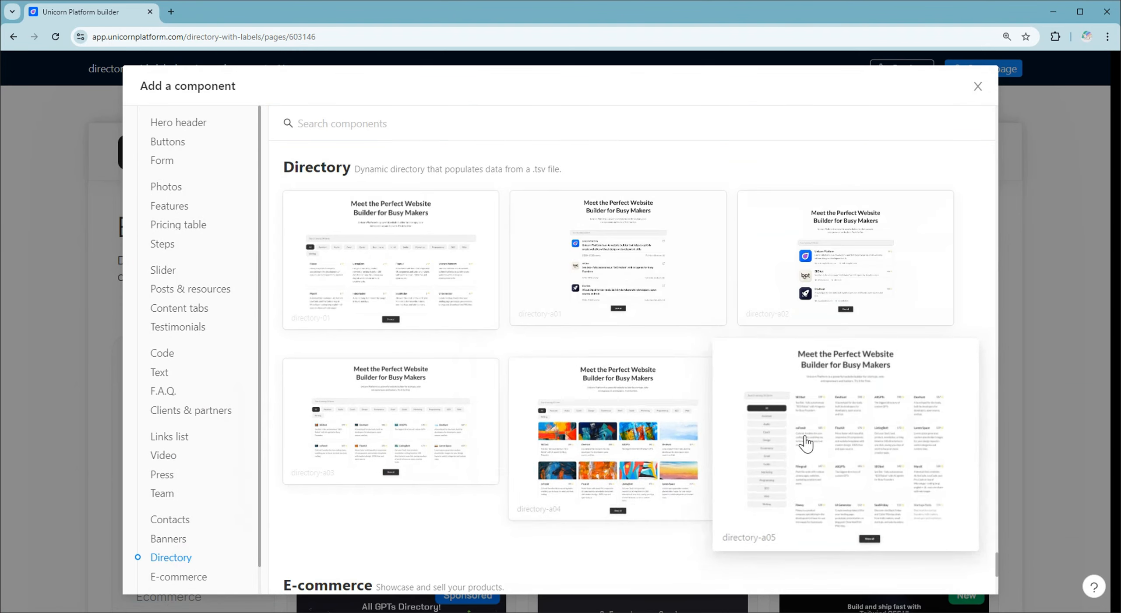
{"action": "left_click", "coordinate": [980, 86]}
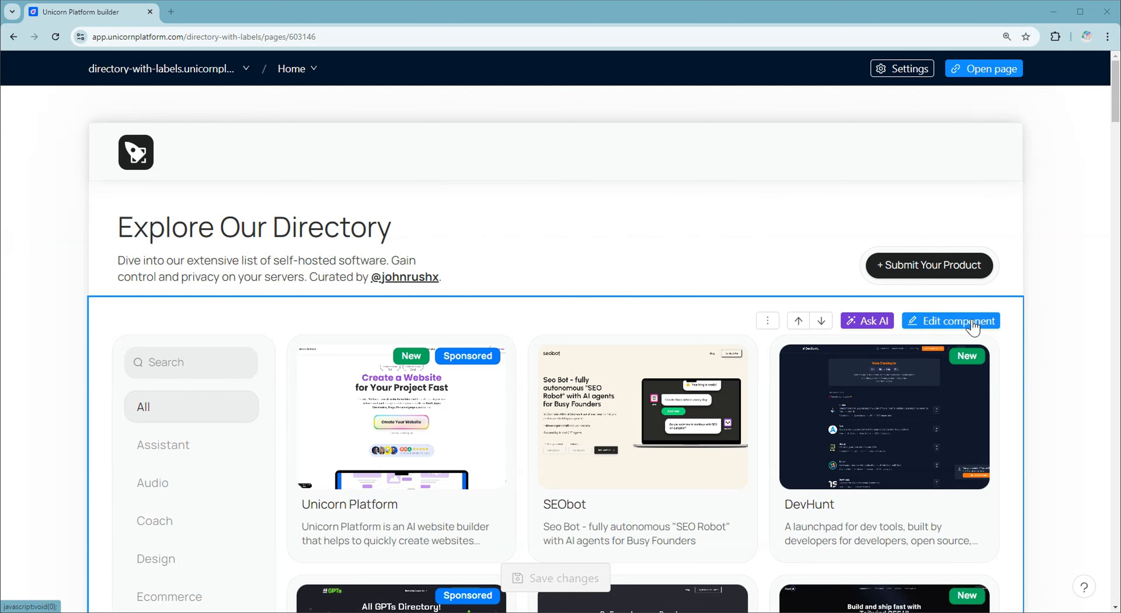
Open the directory component for editing and follow its guide to the CMS template spreadsheet for dashboard and directory templates
{"action": "left_click", "coordinate": [972, 319]}
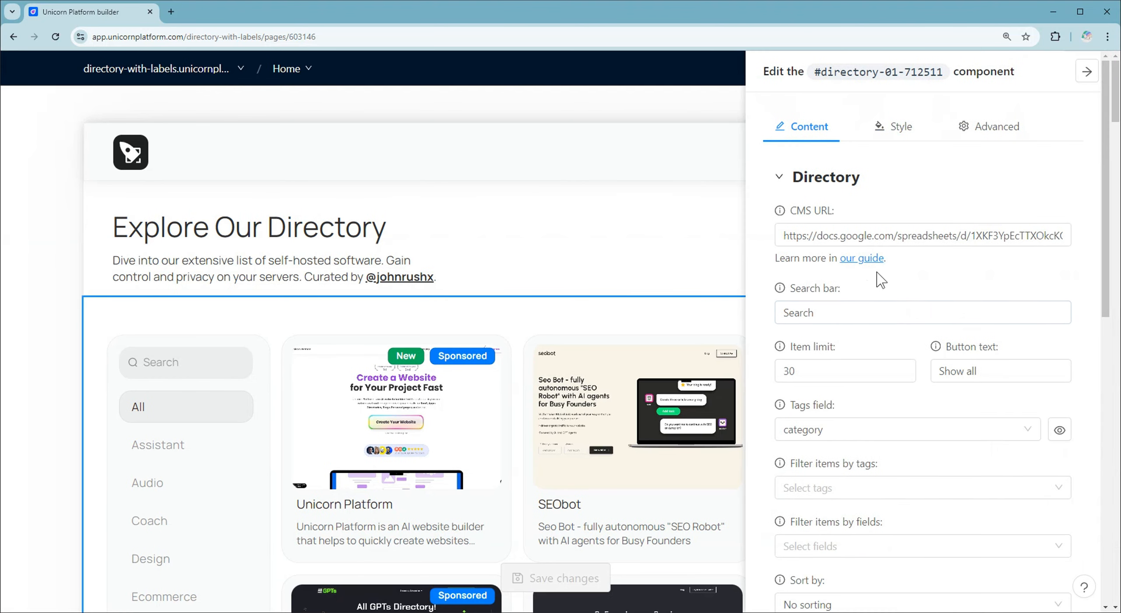
{"action": "left_click", "coordinate": [861, 259]}
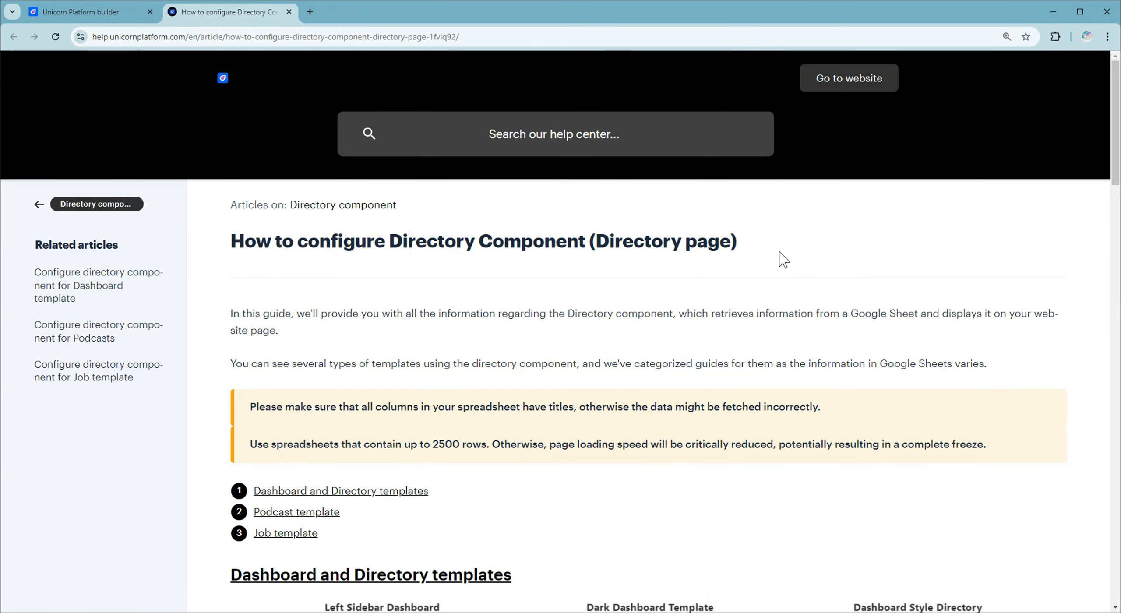
{"action": "scroll", "coordinate": [771, 302], "scroll_direction": "down", "scroll_amount": 6}
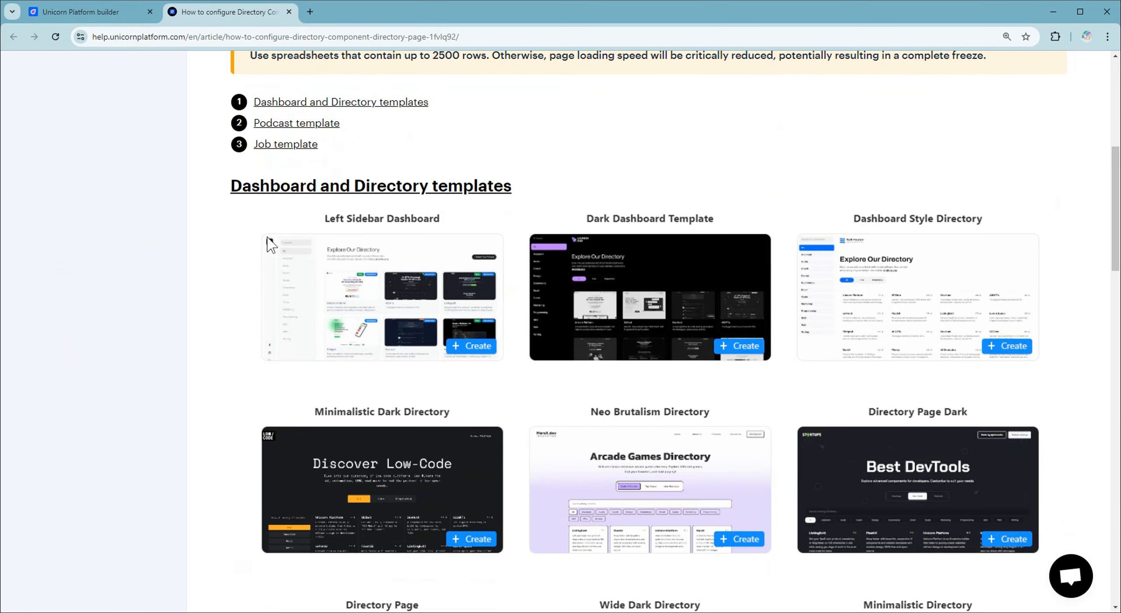
{"action": "left_click", "coordinate": [466, 189]}
{"action": "scroll", "coordinate": [808, 229], "scroll_direction": "down", "scroll_amount": 20}
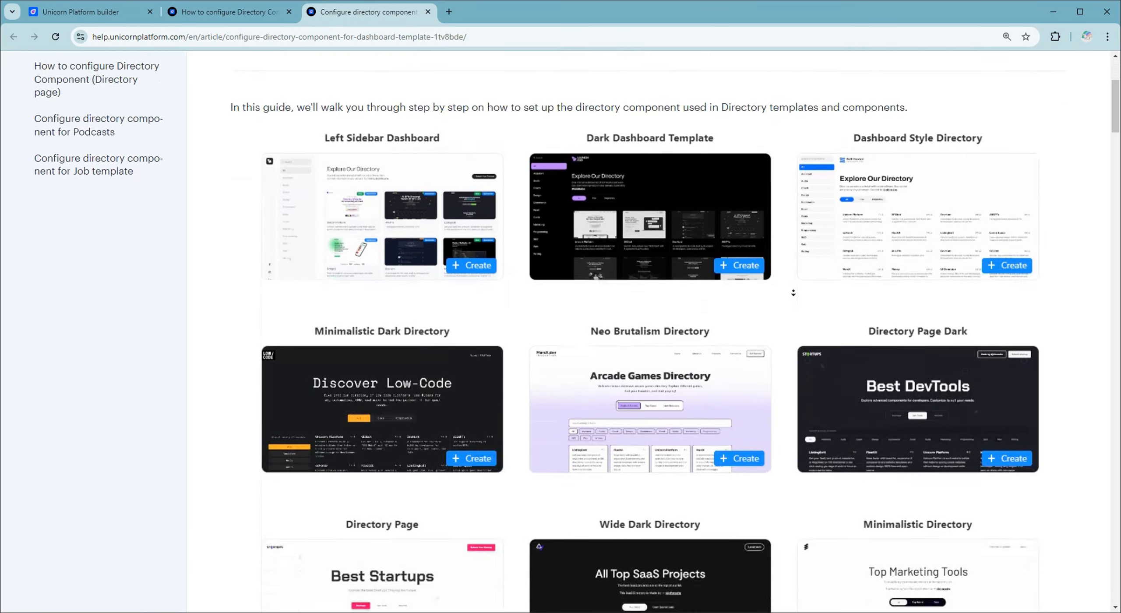
{"action": "scroll", "coordinate": [793, 293], "scroll_direction": "down", "scroll_amount": 1}
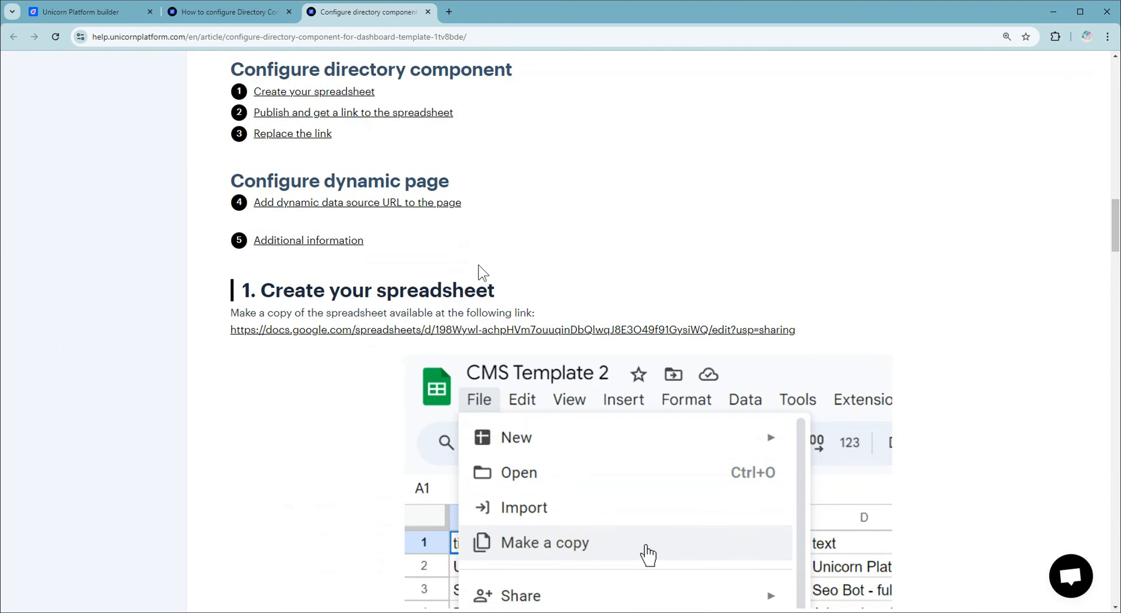
{"action": "left_click", "coordinate": [555, 332]}
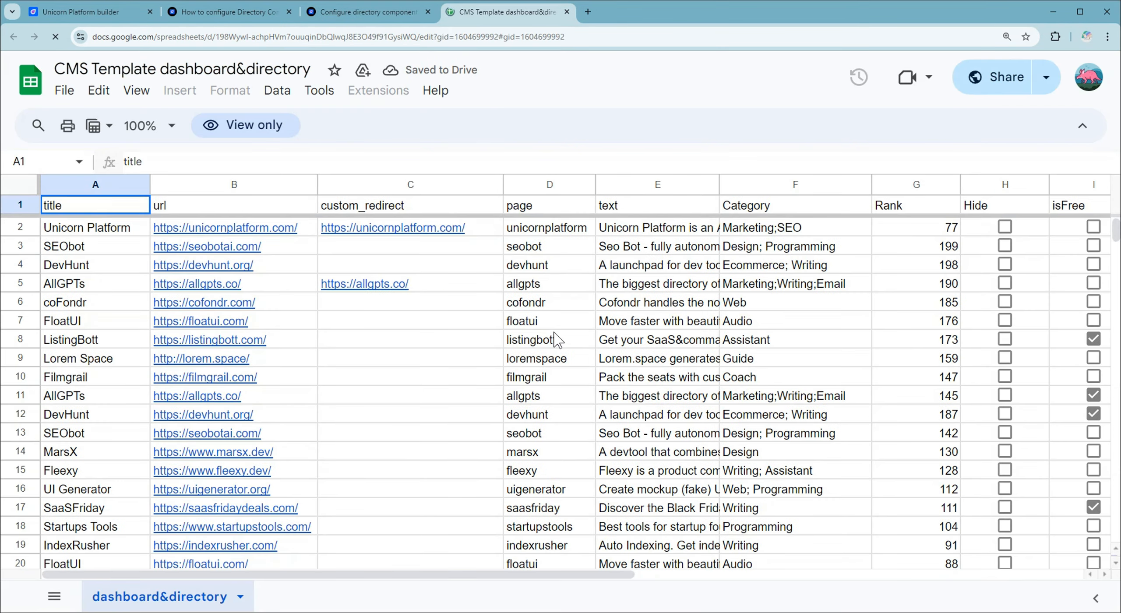
Make a copy of the template spreadsheet in My Drive, named "Copy of CMS Template dashboard&directory"
{"action": "left_click", "coordinate": [70, 92]}
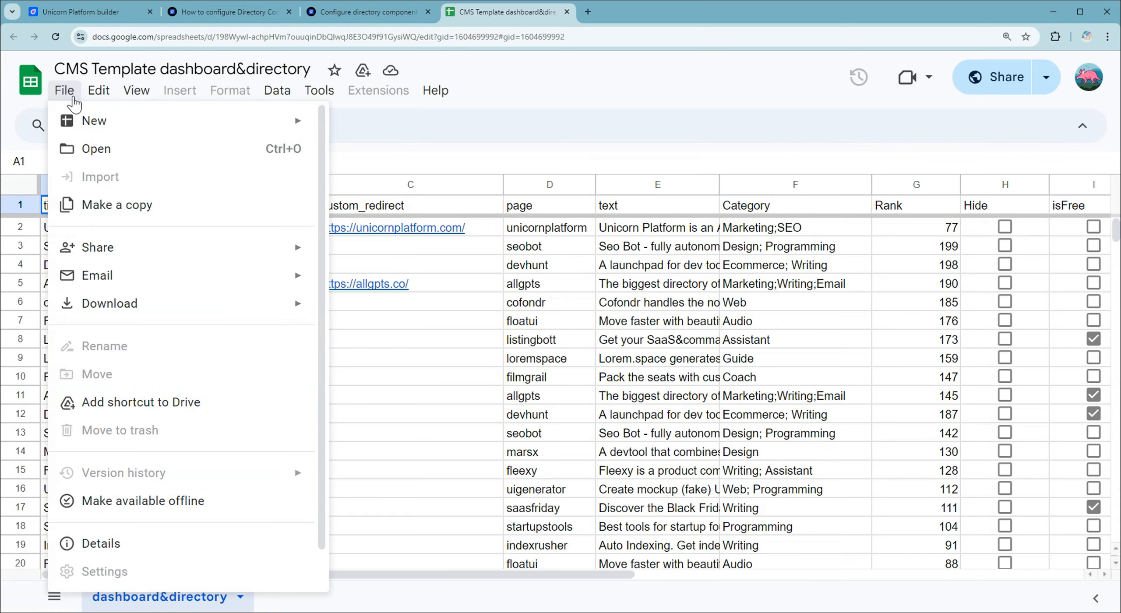
{"action": "left_click", "coordinate": [145, 208]}
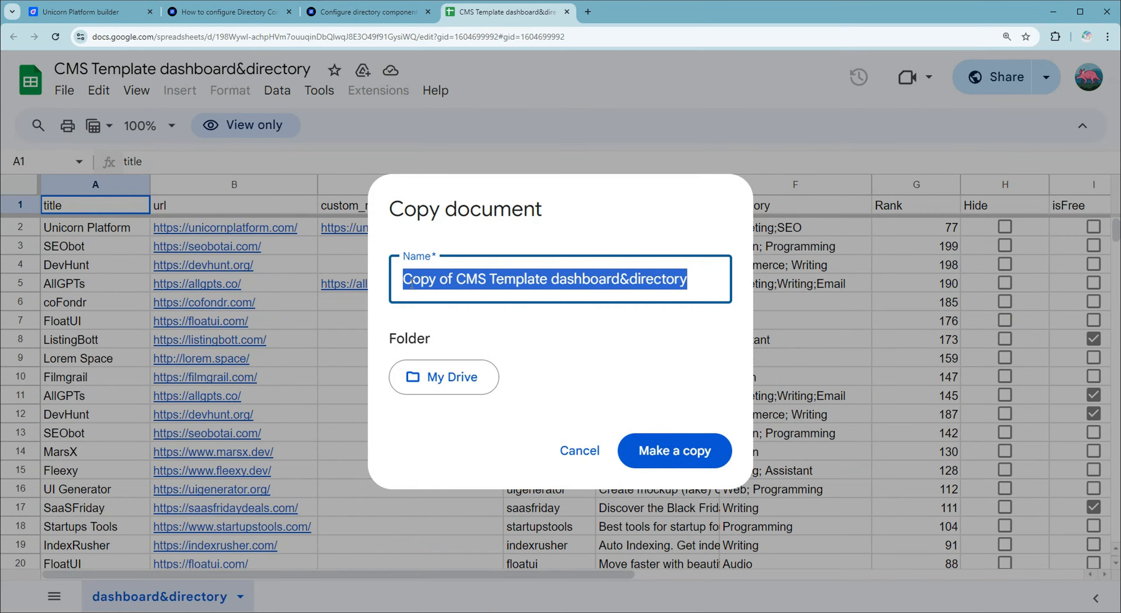
{"action": "left_click", "coordinate": [679, 452]}
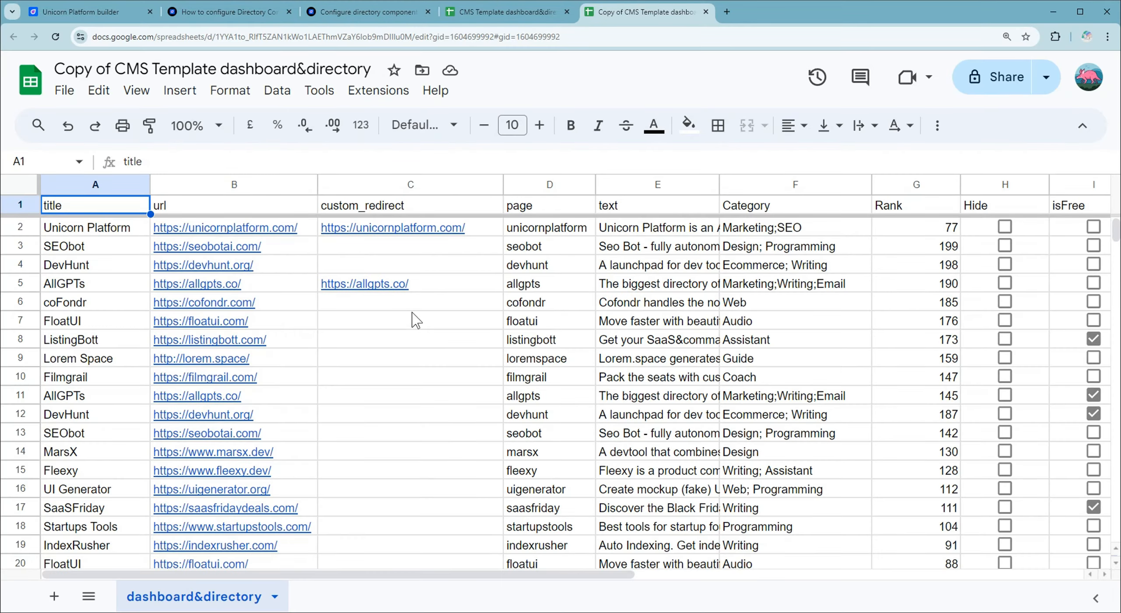
Publish the entire copied spreadsheet to the web as comma-separated values
{"action": "left_click", "coordinate": [63, 92]}
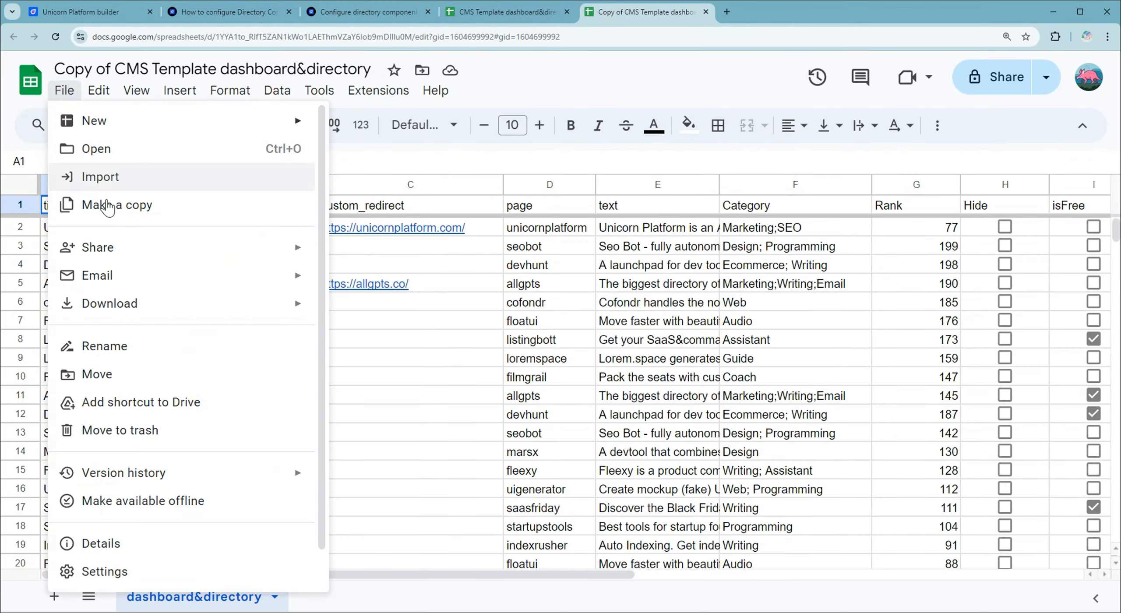
{"action": "left_click", "coordinate": [145, 248]}
{"action": "left_click", "coordinate": [411, 281]}
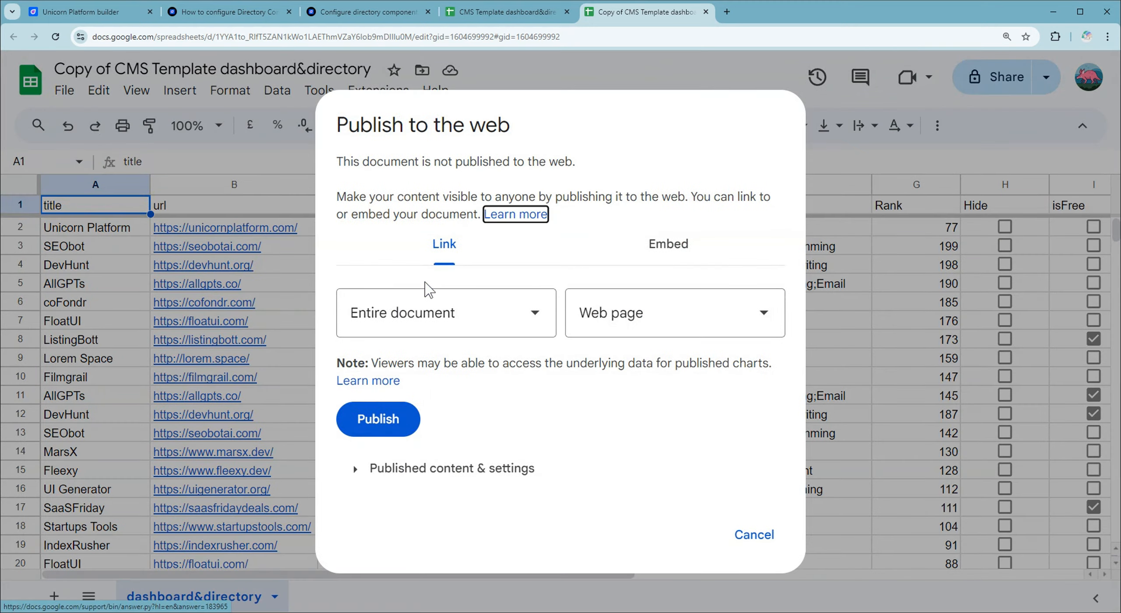
{"action": "left_click", "coordinate": [622, 319]}
{"action": "left_click", "coordinate": [632, 408]}
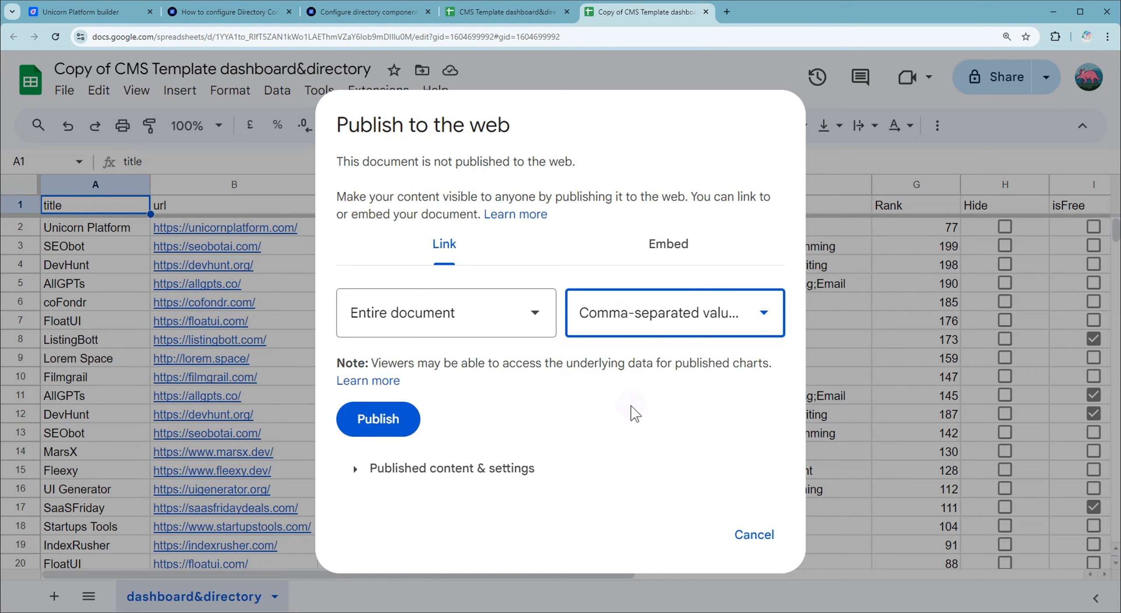
{"action": "left_click", "coordinate": [390, 421]}
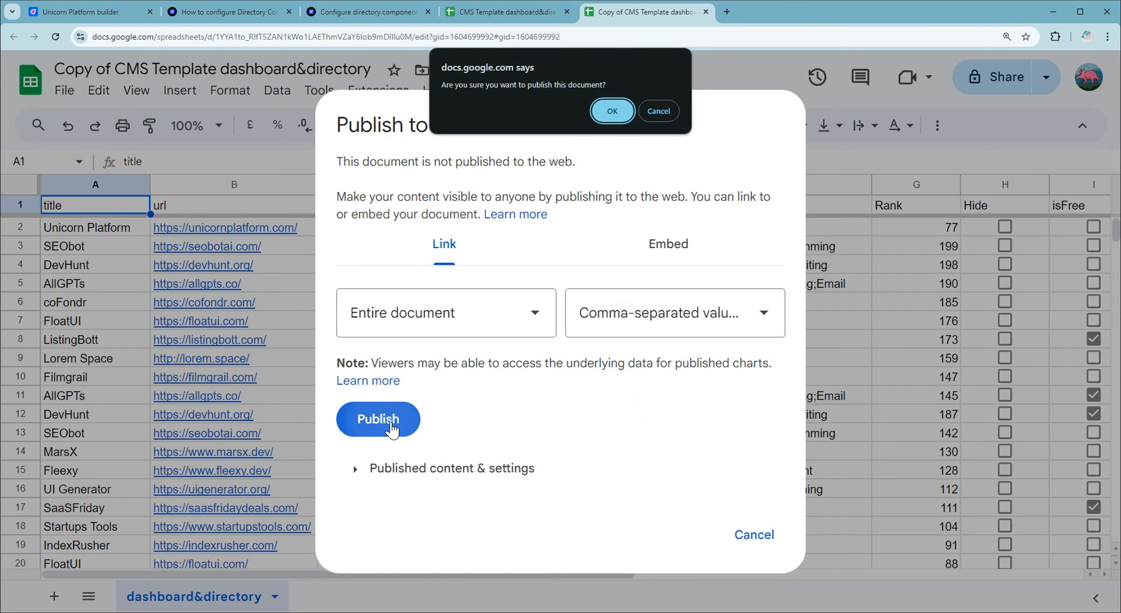
{"action": "left_click", "coordinate": [613, 111]}
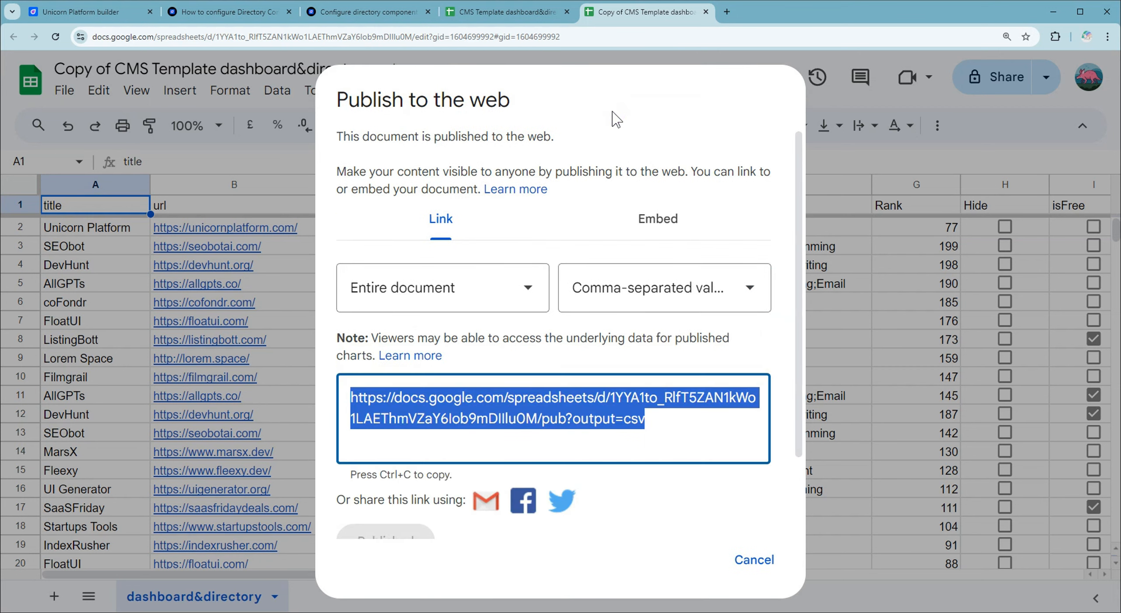
Copy the published CSV link and, back in the Unicorn Platform builder, set it as the directory component's CMS URL
{"action": "right_click", "coordinate": [505, 399]}
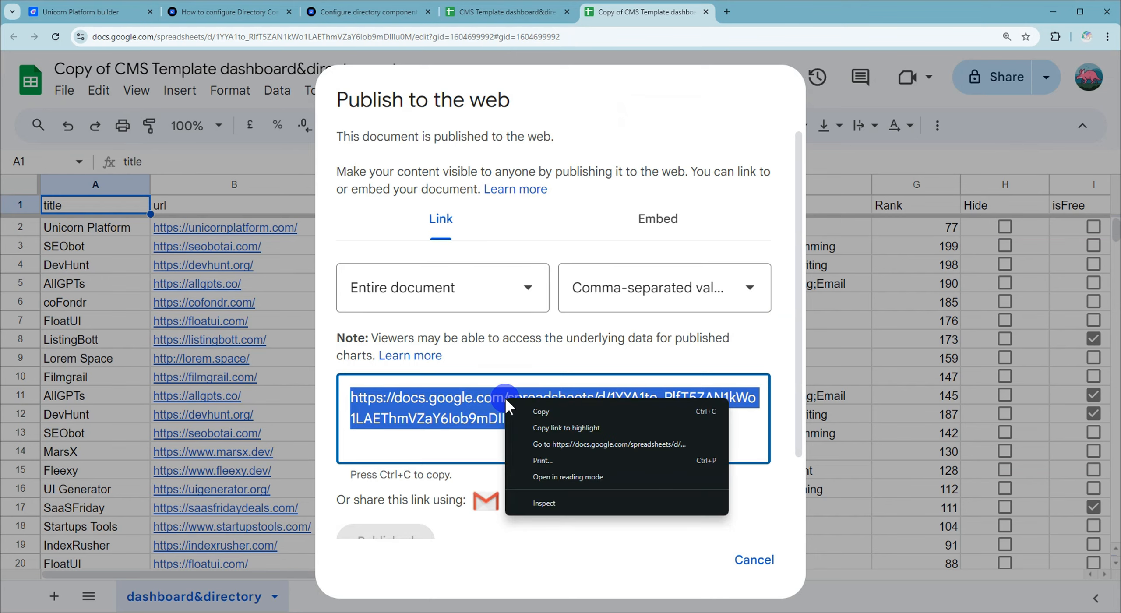
{"action": "left_click", "coordinate": [555, 414]}
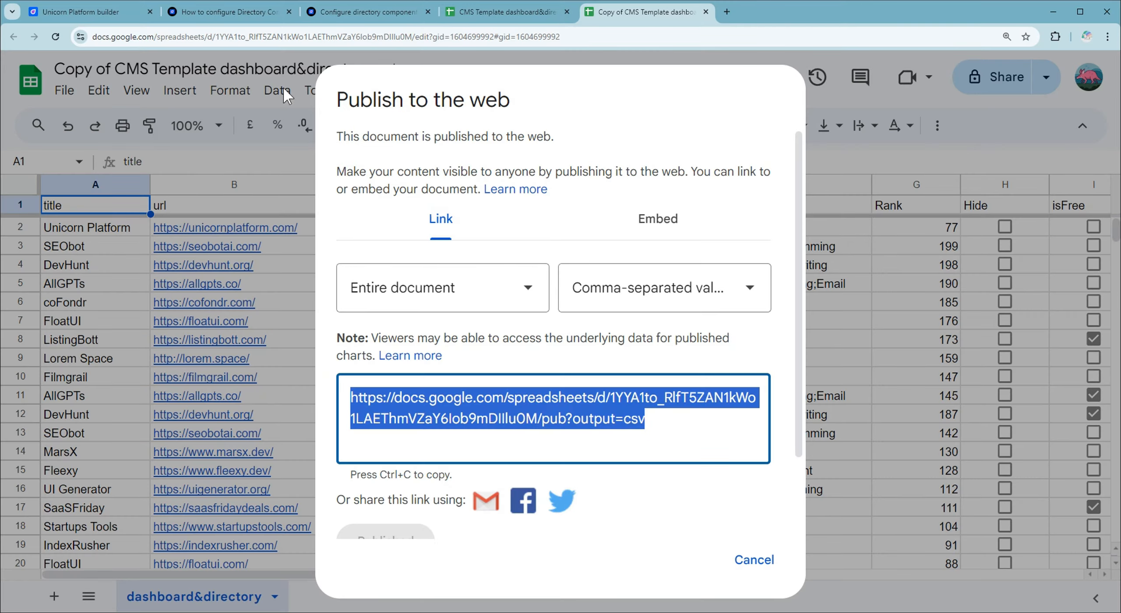
{"action": "left_click", "coordinate": [122, 16]}
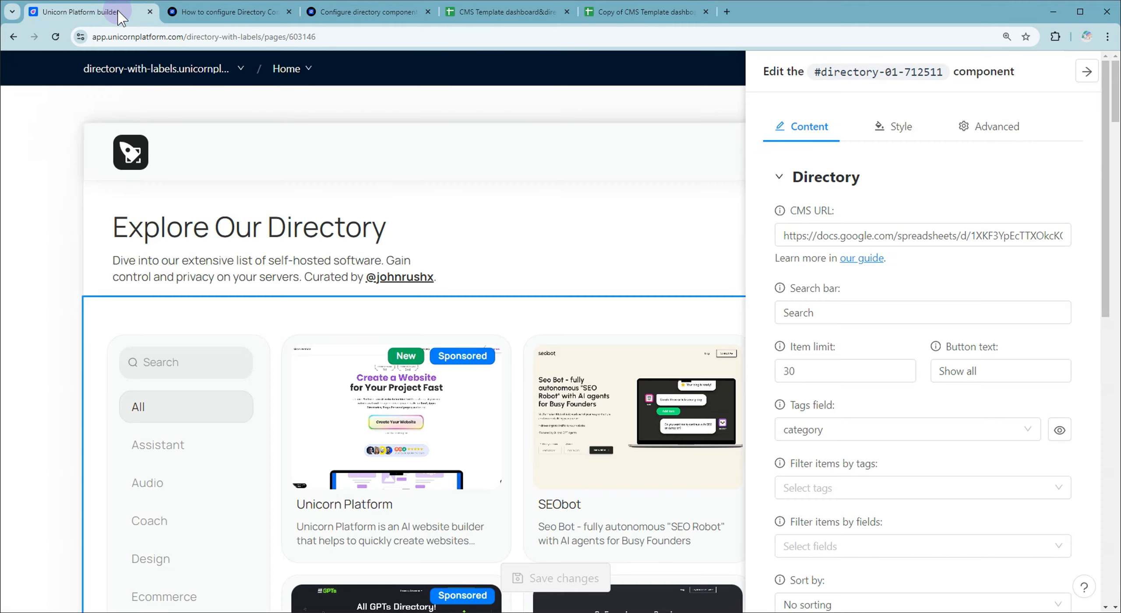
{"action": "triple_click", "coordinate": [866, 235]}
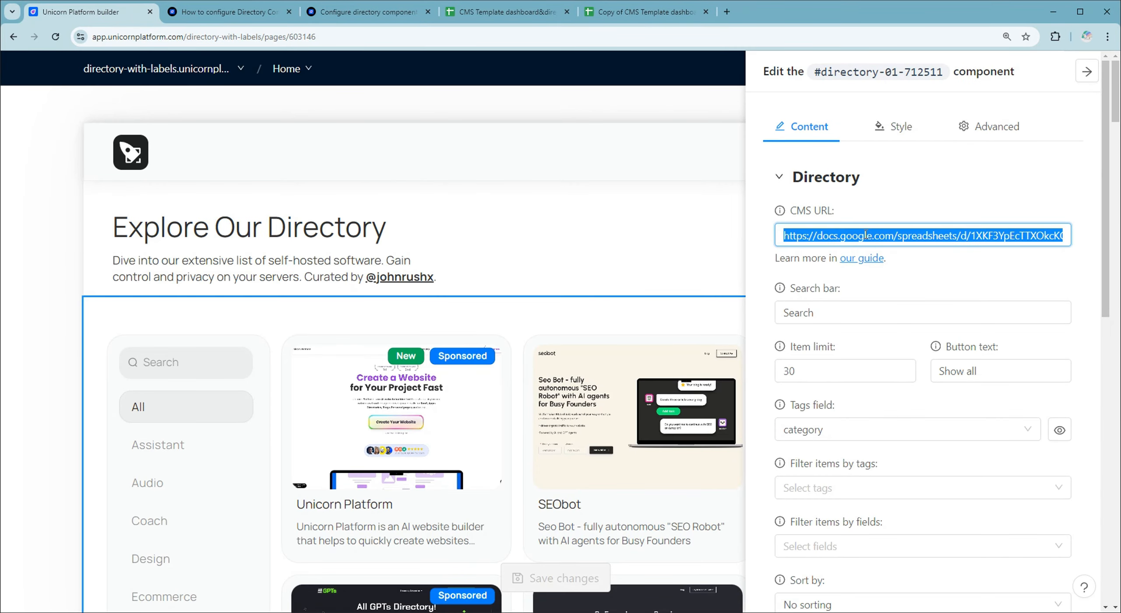
{"action": "key", "text": "ctrl+v"}
{"action": "left_click", "coordinate": [835, 232]}
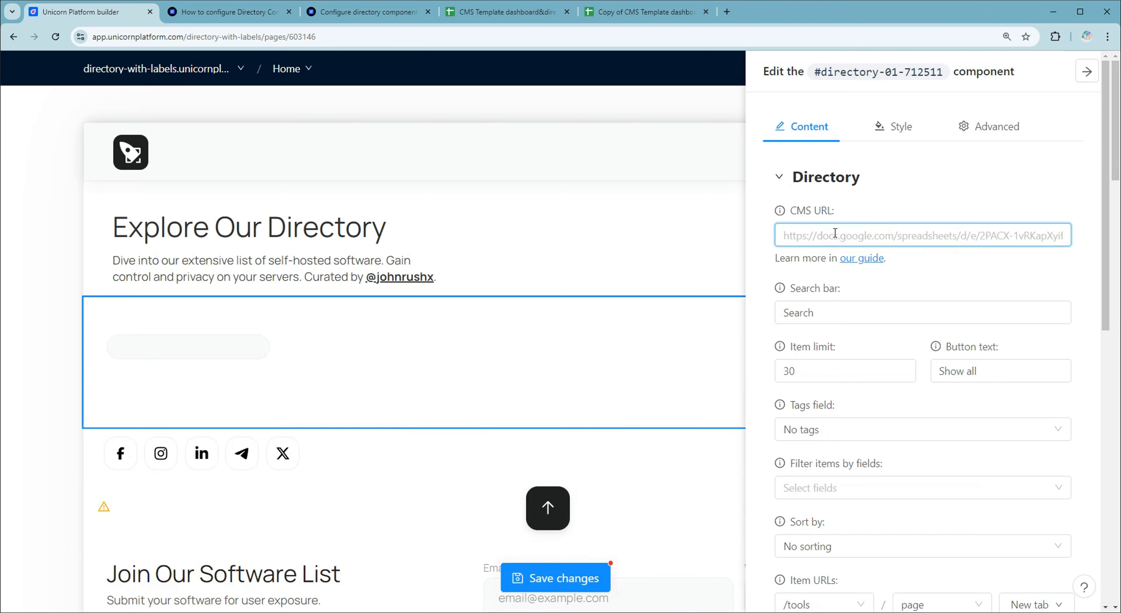
{"action": "key", "text": "ctrl+v"}
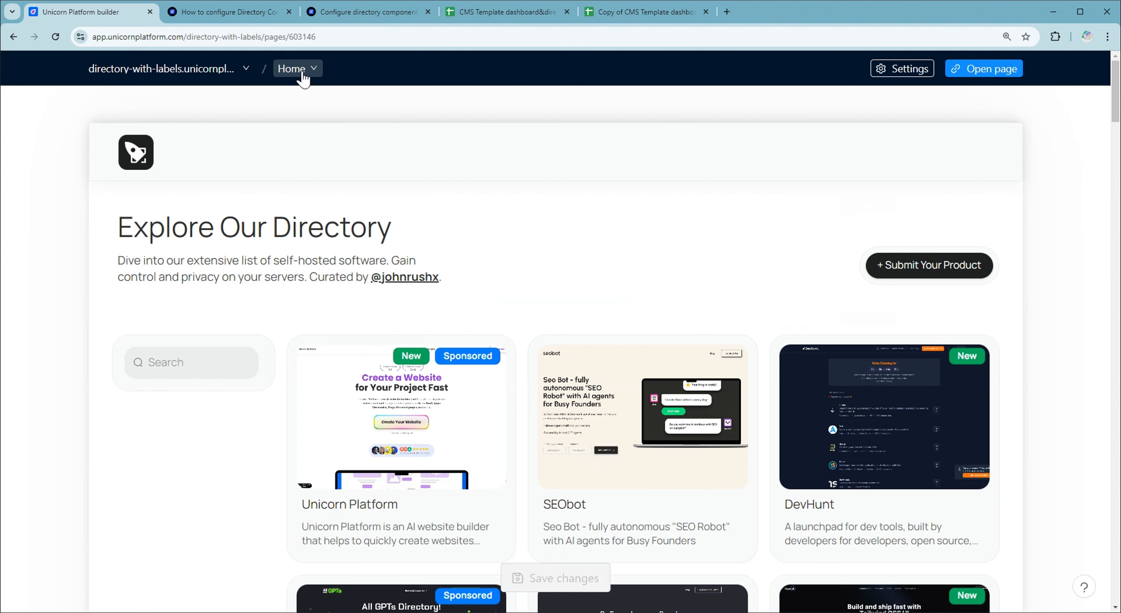
Switch to the dynamic /tools/{{pageUrl}} page and open its page settings at the dynamic data source URL
{"action": "left_click", "coordinate": [300, 71]}
{"action": "mouse_move", "coordinate": [359, 190]}
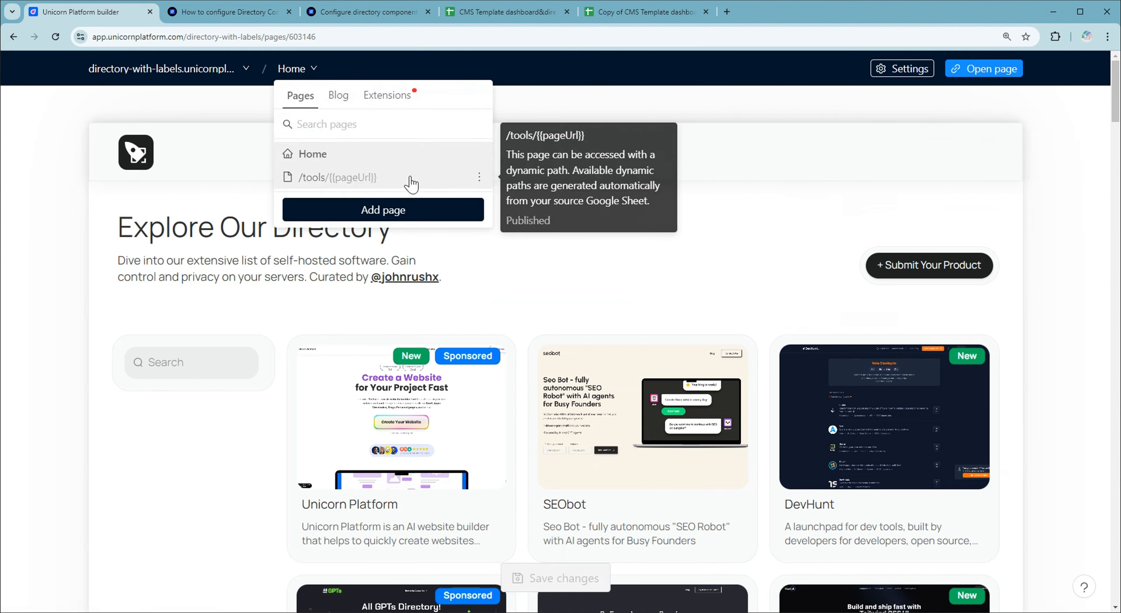
{"action": "left_click", "coordinate": [359, 187]}
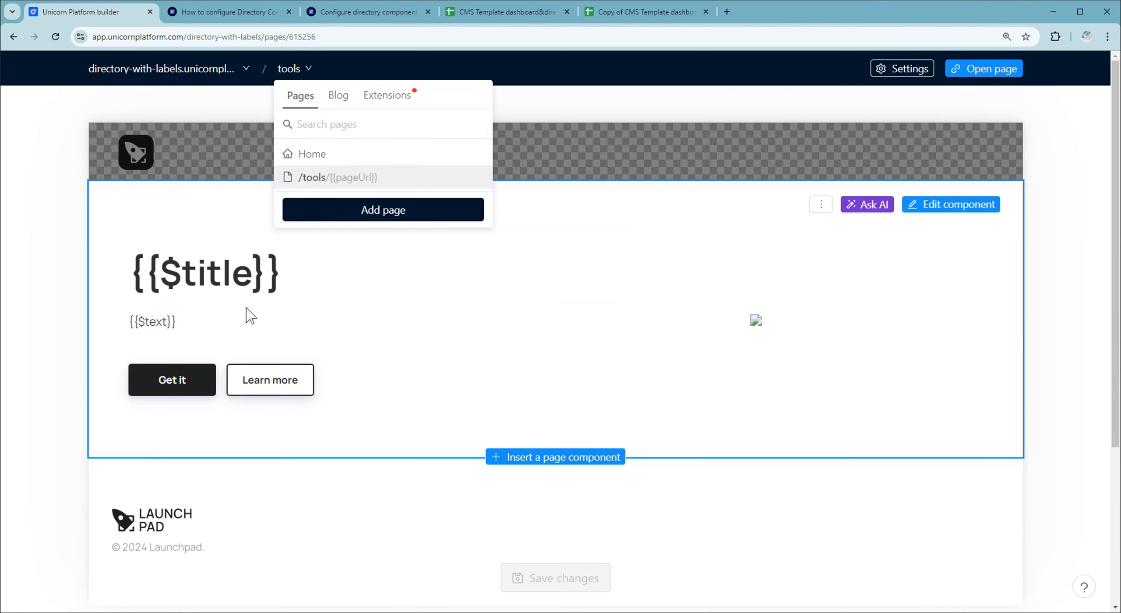
{"action": "left_click", "coordinate": [894, 68]}
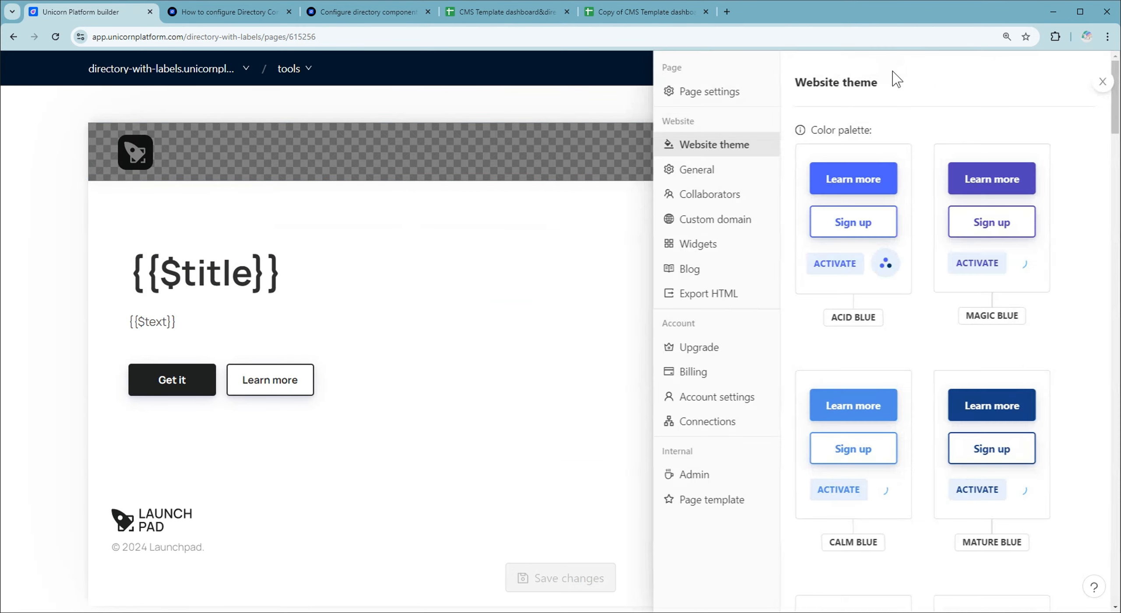
{"action": "left_click", "coordinate": [708, 98]}
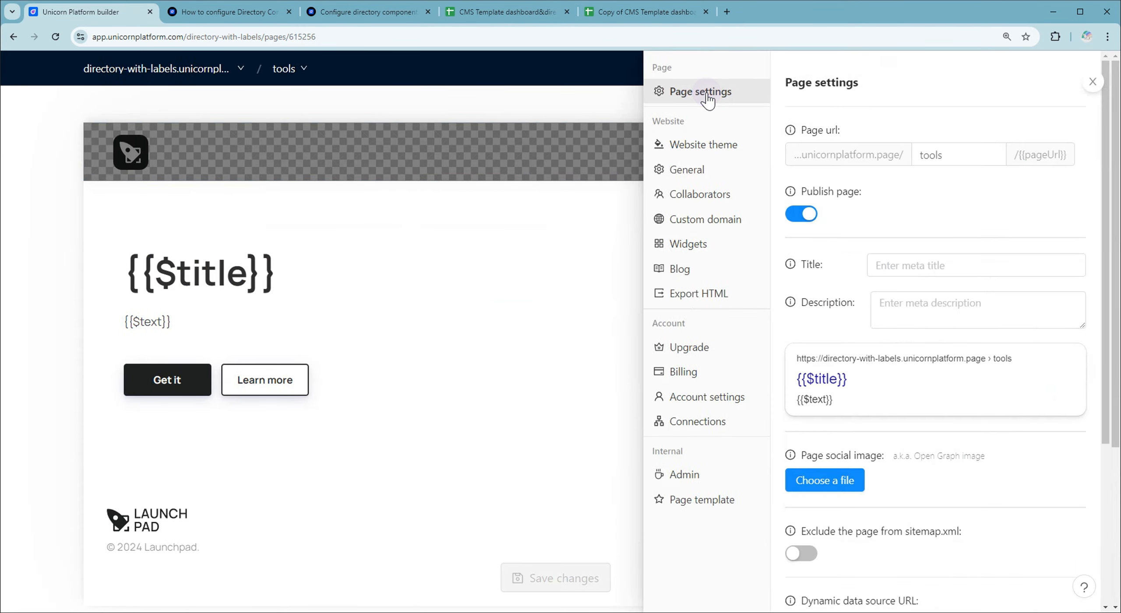
{"action": "scroll", "coordinate": [922, 259], "scroll_direction": "down", "scroll_amount": 10}
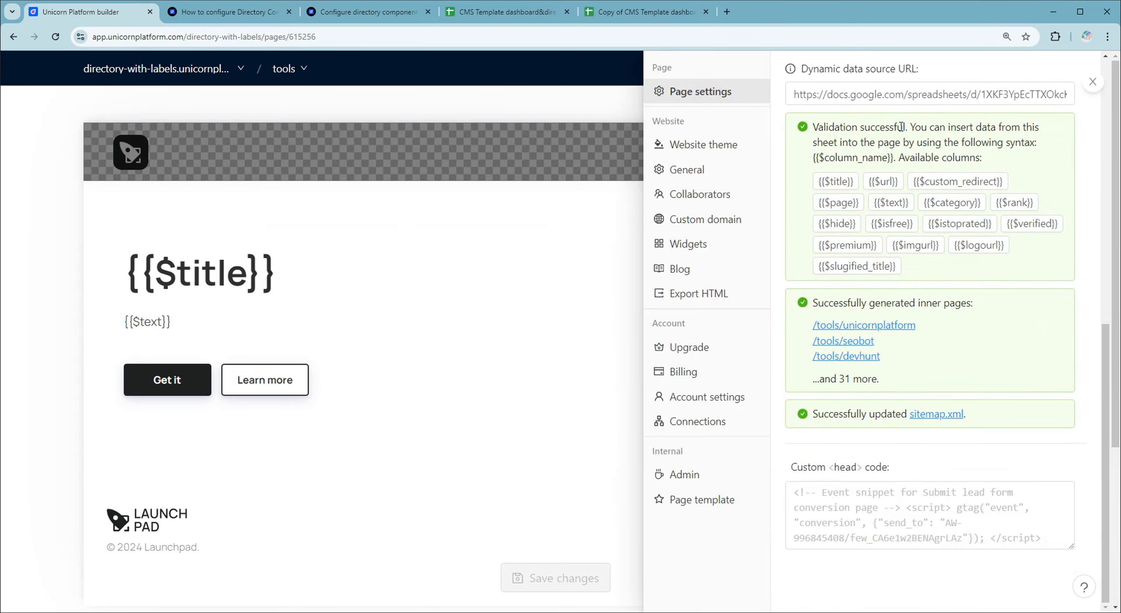
Replace the page's dynamic data source URL with the published CSV link, save it and close the settings
{"action": "left_click", "coordinate": [896, 94]}
{"action": "key", "text": "ctrl+a"}
{"action": "key", "text": "BackSpace"}
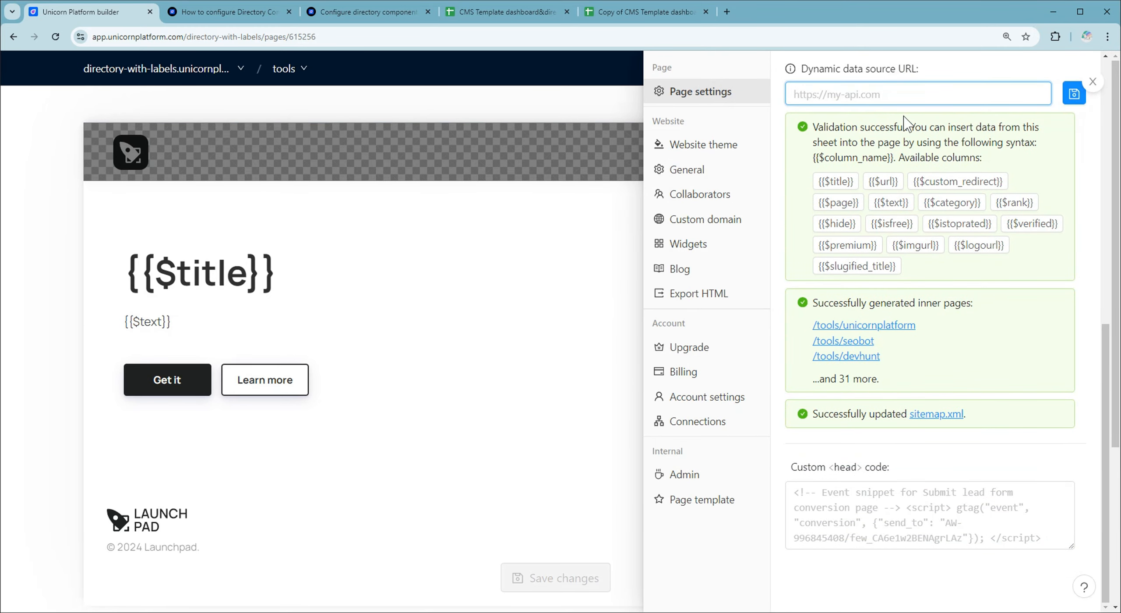
{"action": "key", "text": "ctrl+v"}
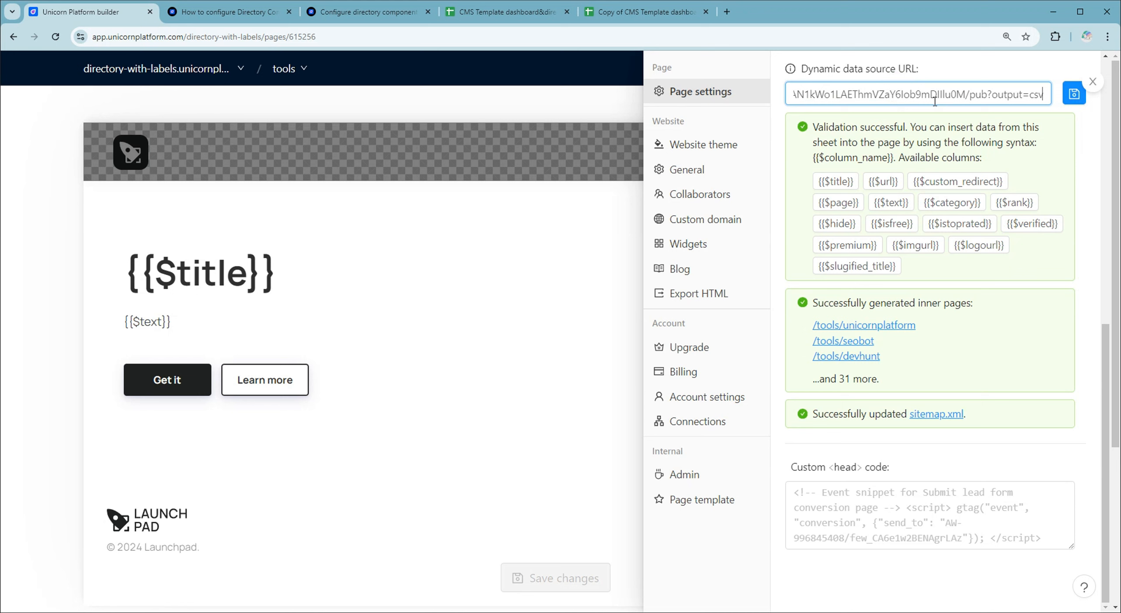
{"action": "left_click", "coordinate": [1070, 98]}
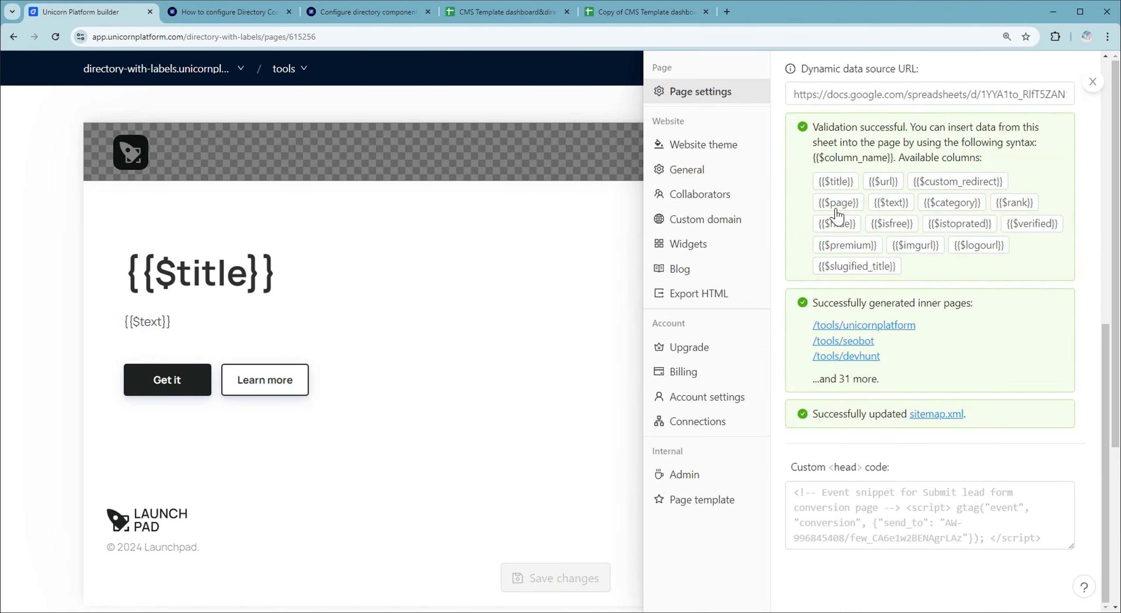
{"action": "left_click", "coordinate": [583, 306]}
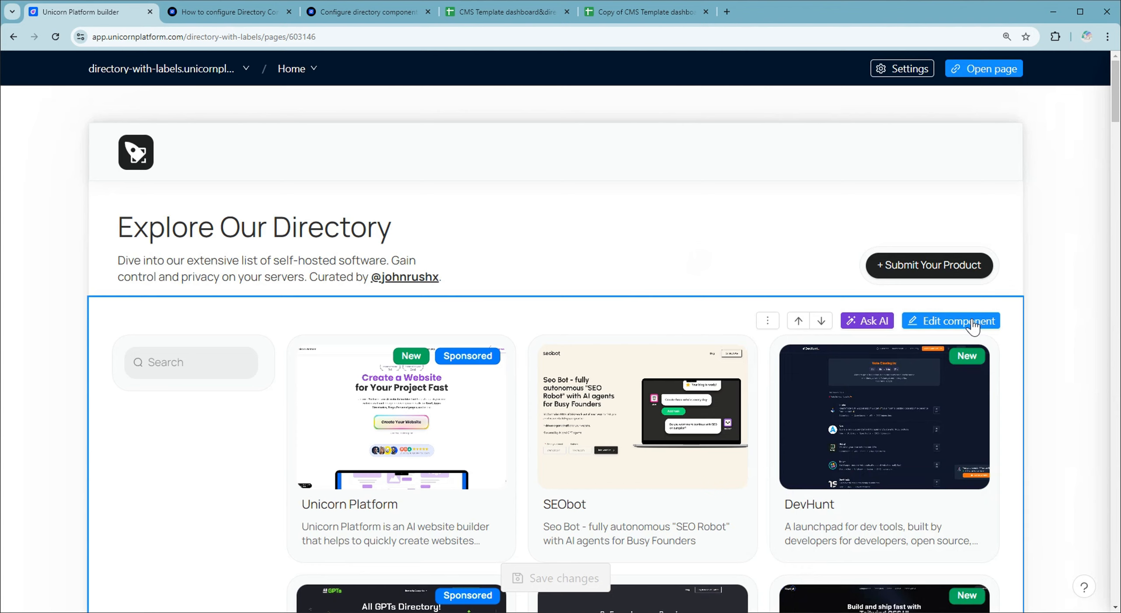
Open the Home page's directory component for editing and set its search bar text to FIND
{"action": "left_click", "coordinate": [971, 320]}
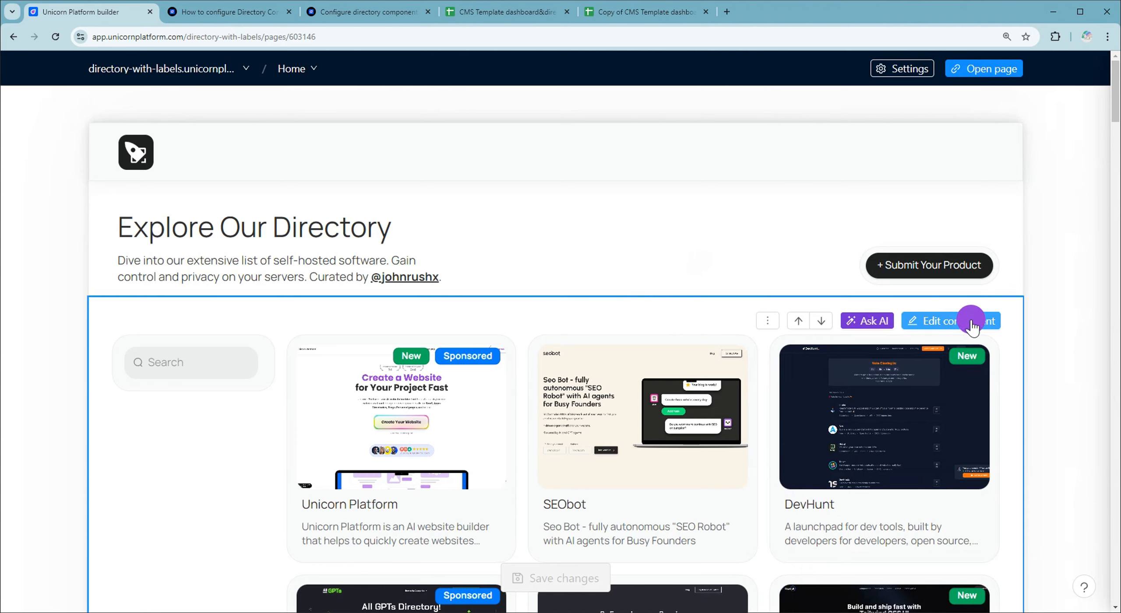
{"action": "double_click", "coordinate": [798, 312]}
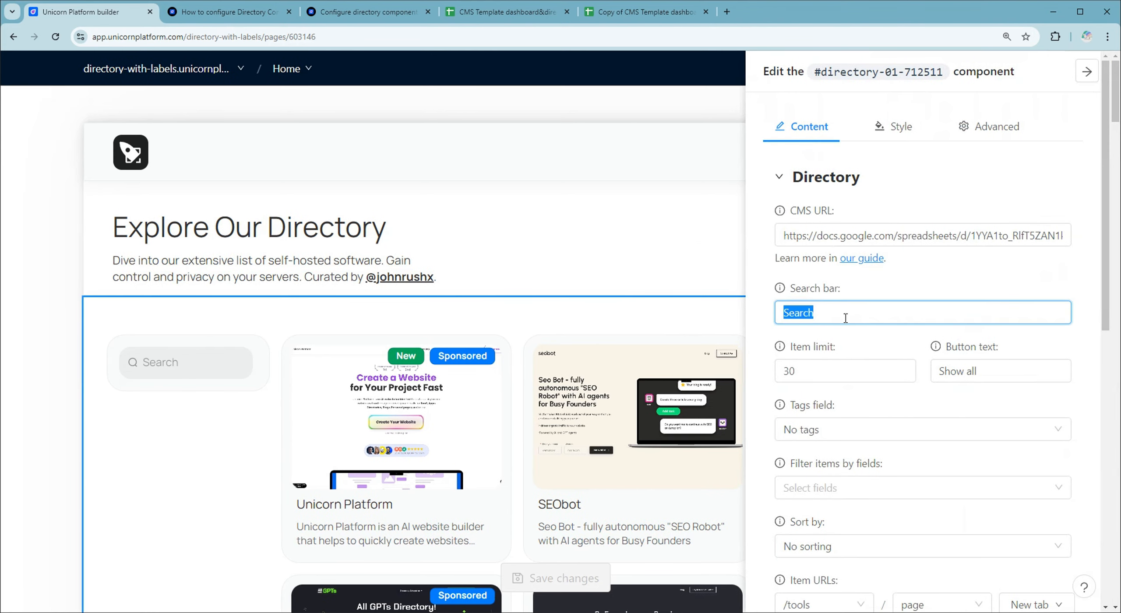
{"action": "type", "text": "FIND"}
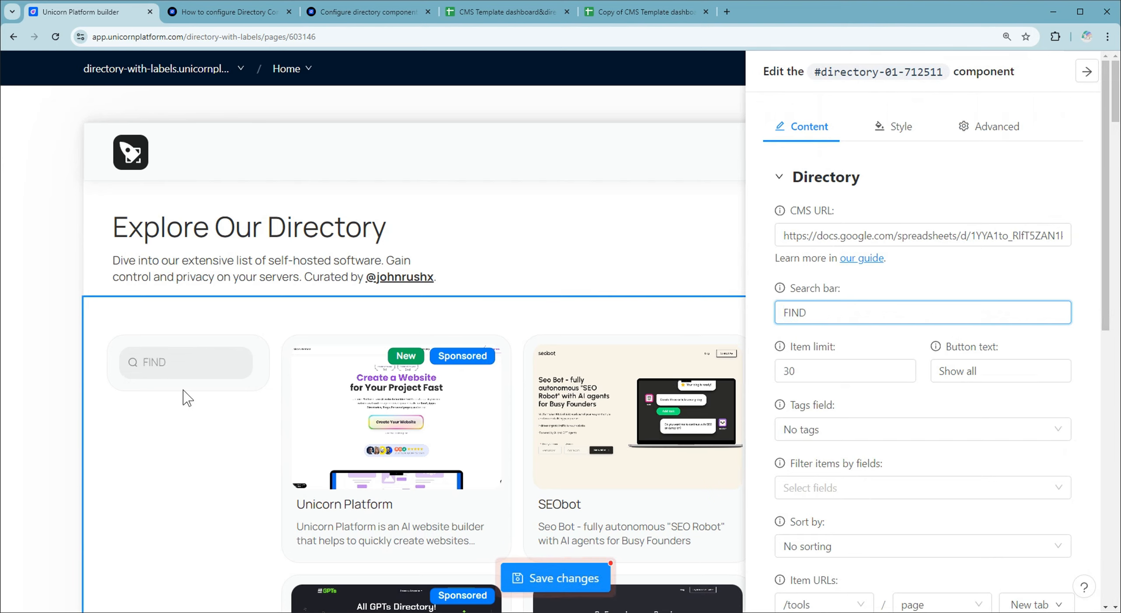
Clear the directory component's search bar text
{"action": "double_click", "coordinate": [867, 312]}
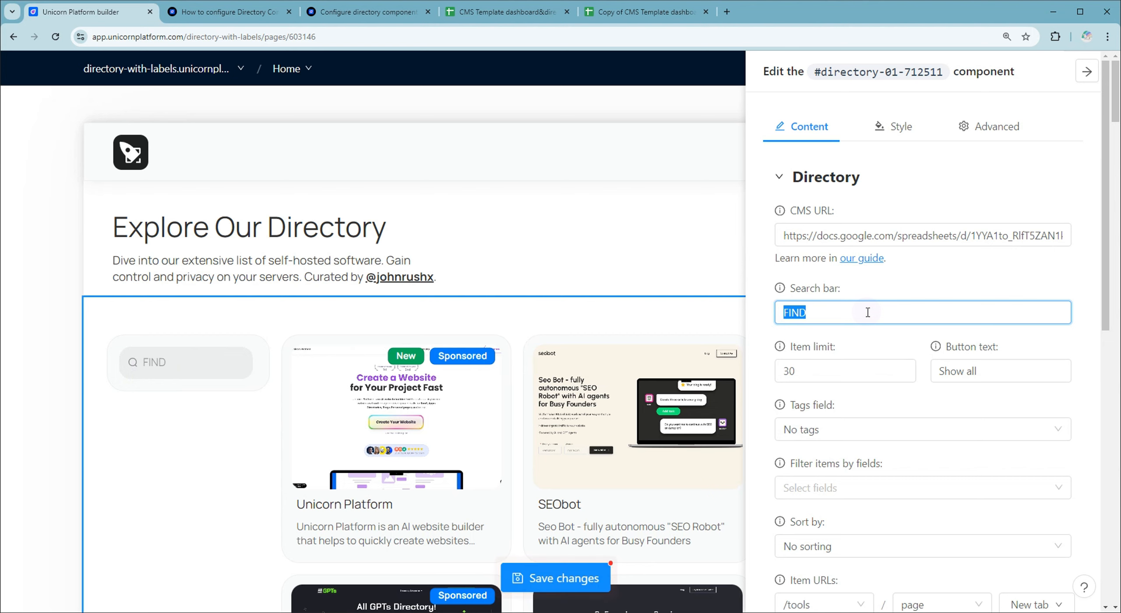
{"action": "key", "text": "BackSpace"}
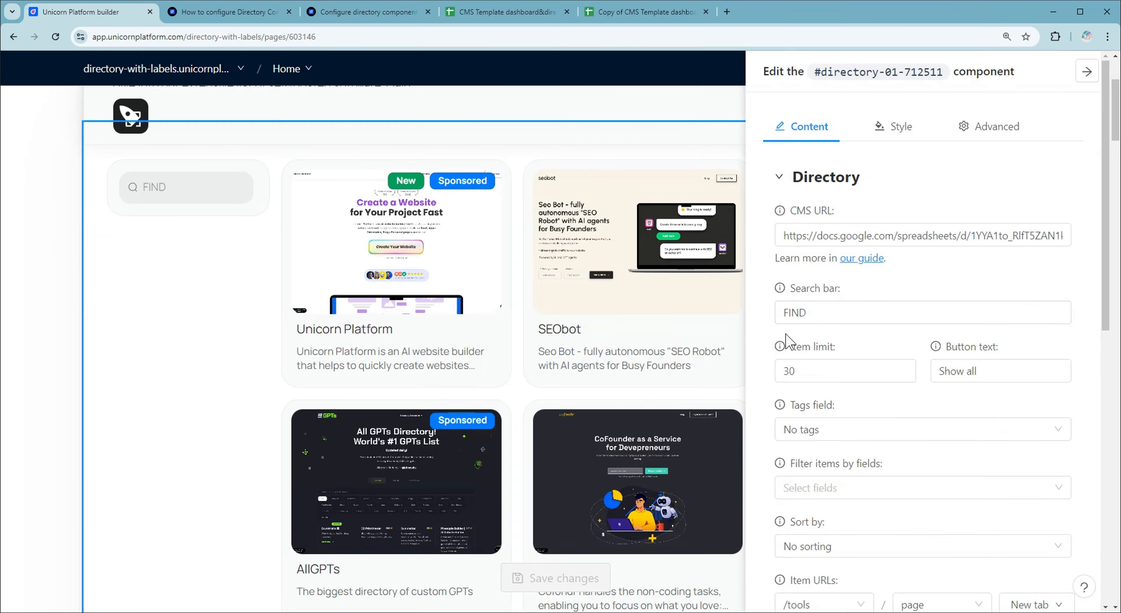
Set the directory's item limit to 6, close the component editor and check the button below the cards
{"action": "left_click", "coordinate": [800, 370]}
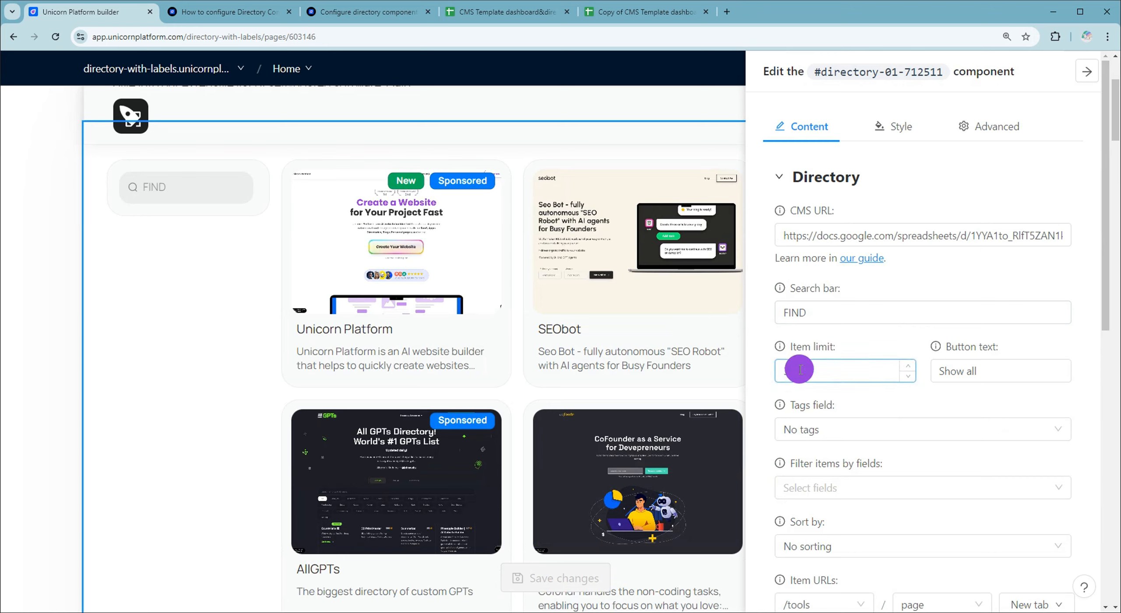
{"action": "type", "text": "1"}
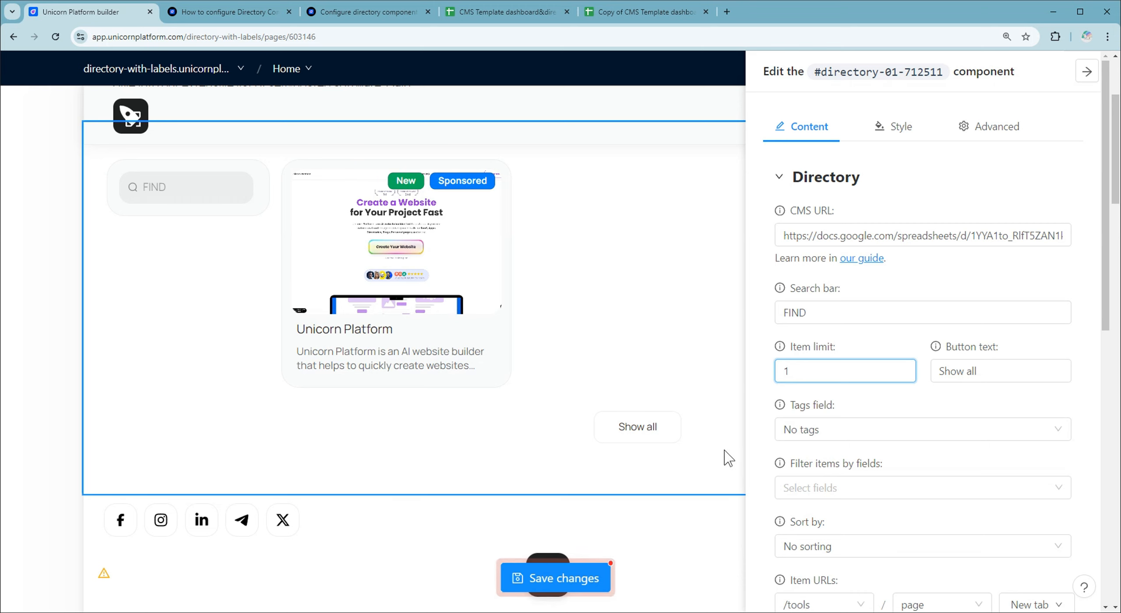
{"action": "key", "text": "BackSpace"}
{"action": "type", "text": "6"}
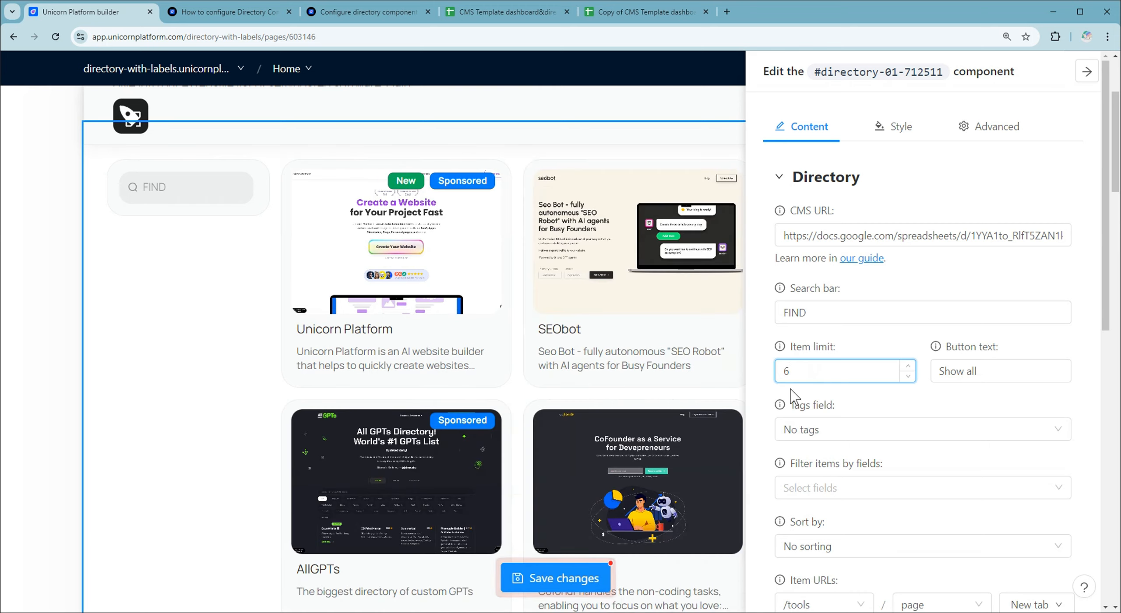
{"action": "left_click", "coordinate": [607, 408]}
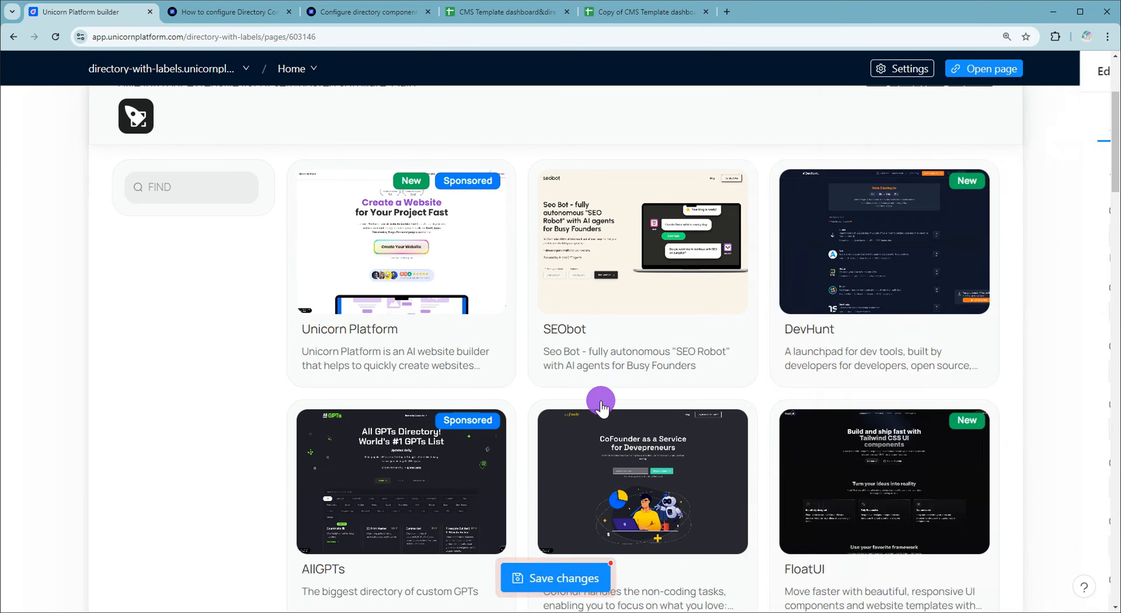
{"action": "scroll", "coordinate": [801, 519], "scroll_direction": "down", "scroll_amount": 6}
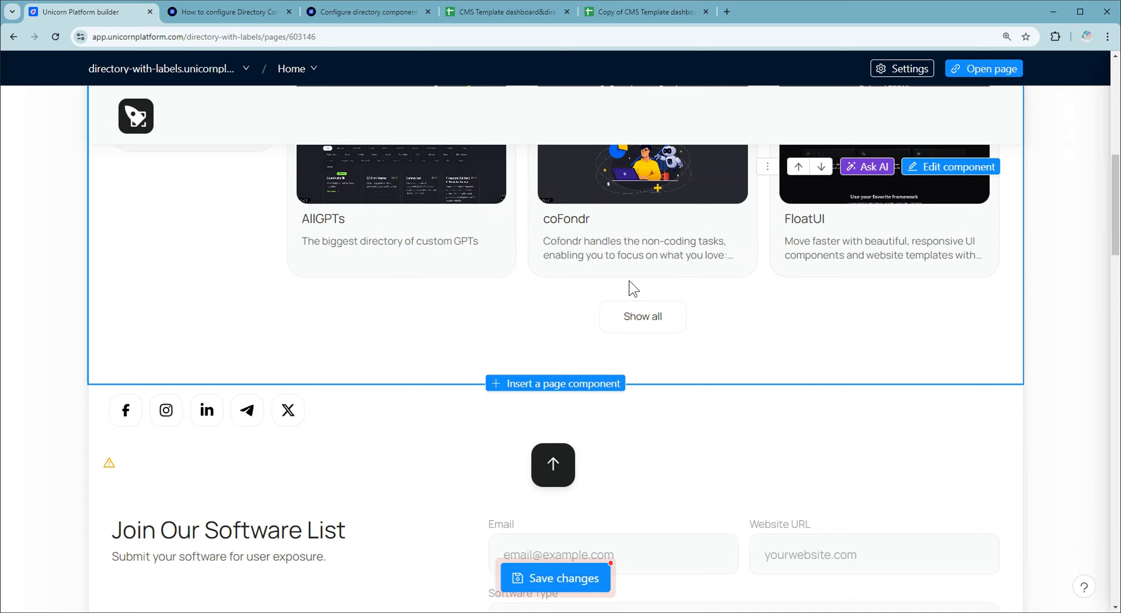
{"action": "scroll", "coordinate": [632, 288], "scroll_direction": "up", "scroll_amount": 6}
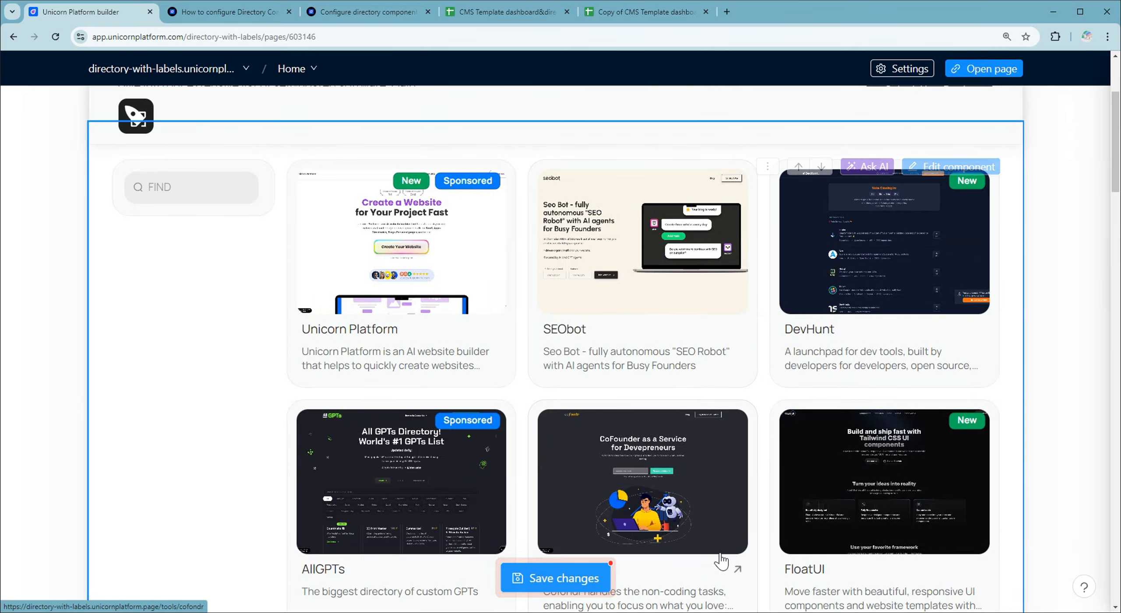
Reopen the directory component for editing and set its button text to ALL
{"action": "left_click", "coordinate": [938, 167]}
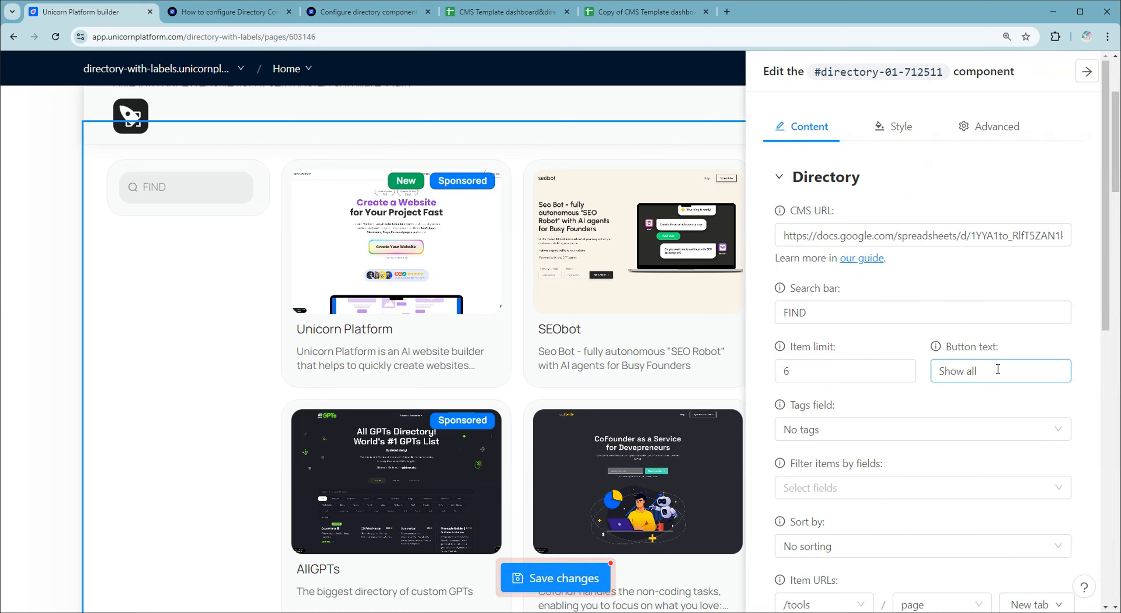
{"action": "scroll", "coordinate": [700, 354], "scroll_direction": "down", "scroll_amount": 3}
{"action": "scroll", "coordinate": [700, 354], "scroll_direction": "down", "scroll_amount": 3}
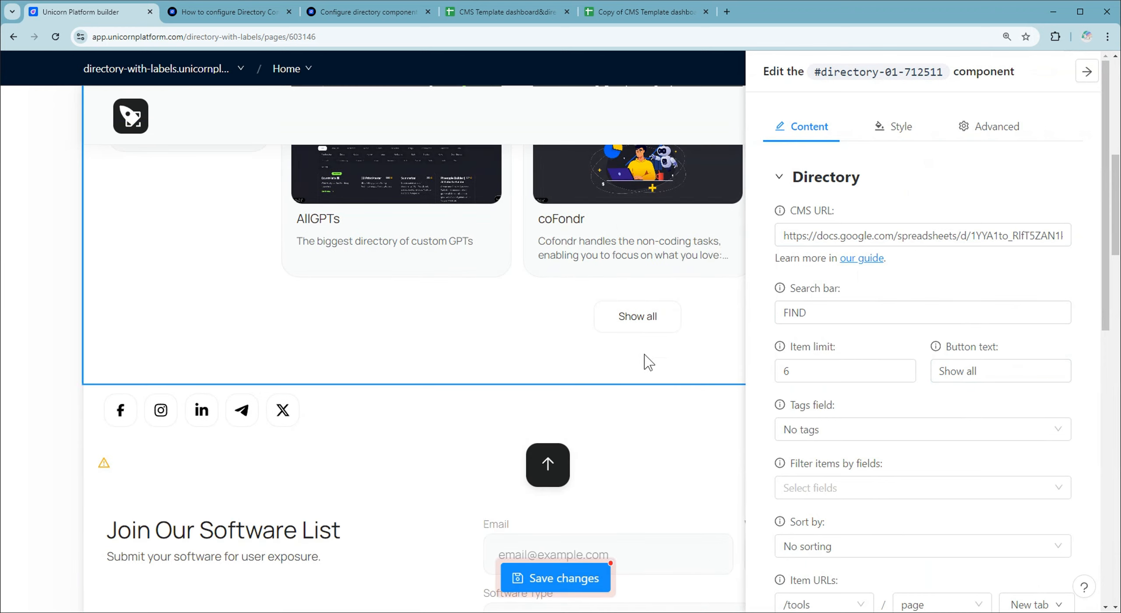
{"action": "left_click", "coordinate": [950, 372]}
{"action": "key", "text": "ctrl+a"}
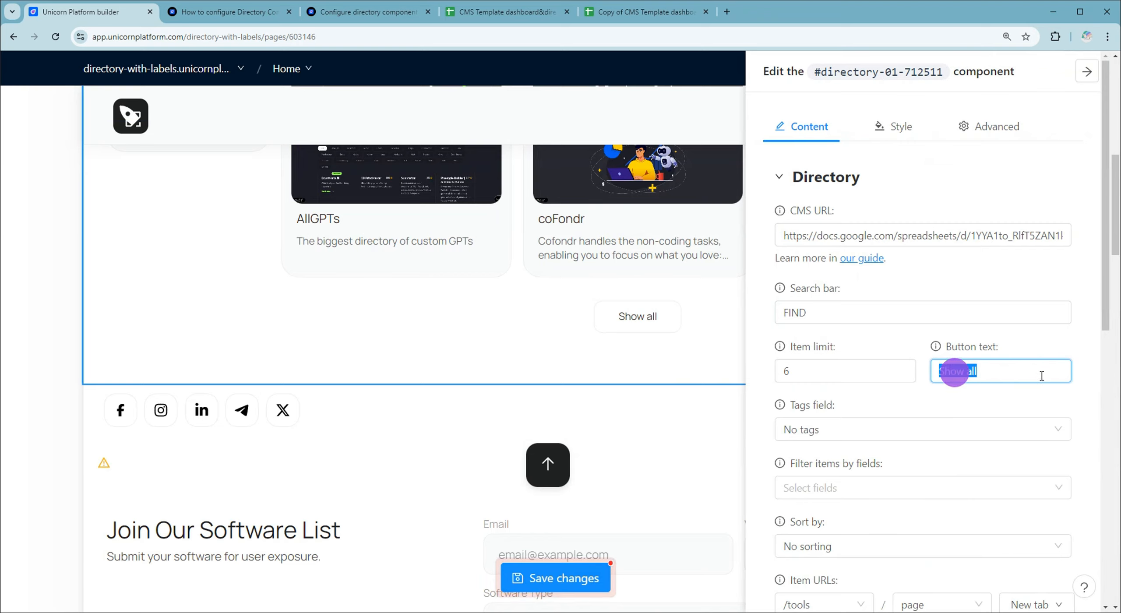
{"action": "key", "text": "BackSpace"}
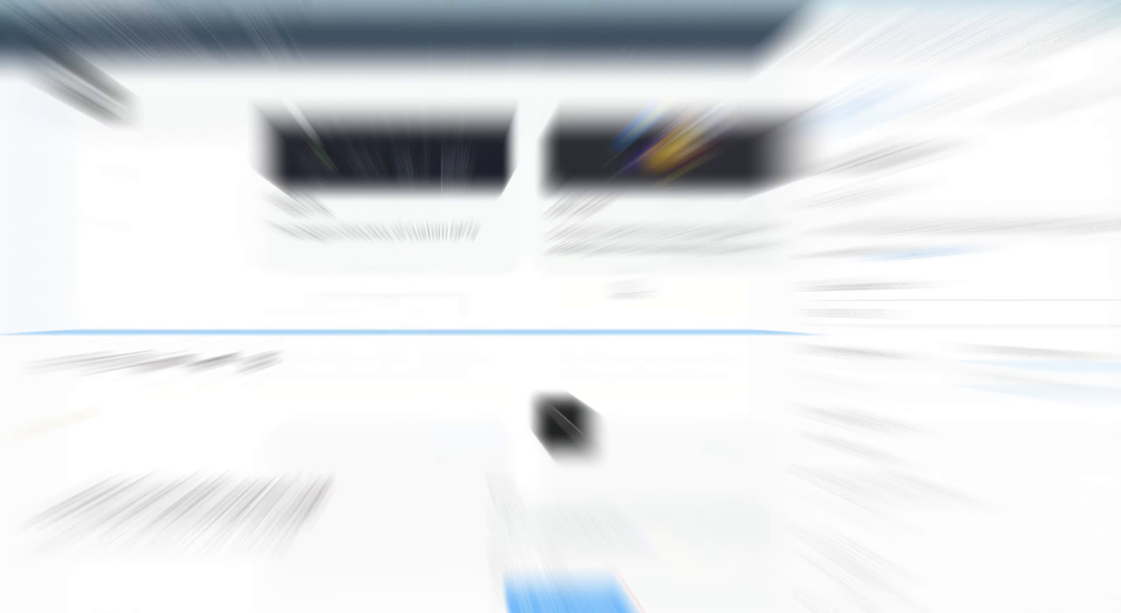
Set the directory's tags field to category
{"action": "scroll", "coordinate": [810, 352], "scroll_direction": "down", "scroll_amount": 3}
{"action": "scroll", "coordinate": [833, 349], "scroll_direction": "up", "scroll_amount": 3}
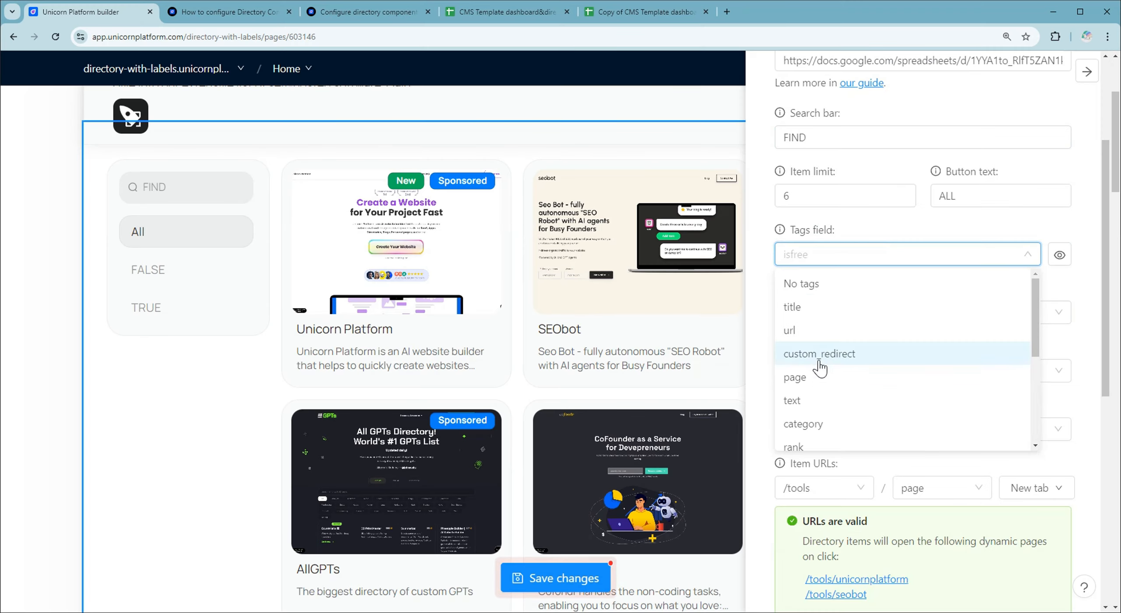
{"action": "left_click", "coordinate": [812, 423]}
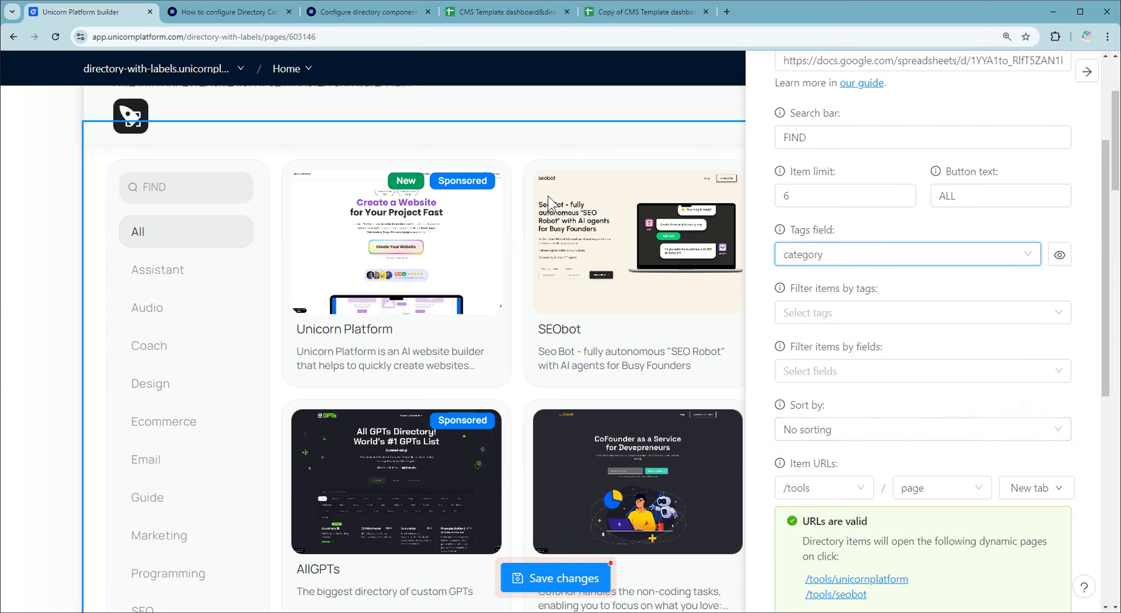
Switch to the copied Google Sheet, examine the Category column's header and values, and return to the Unicorn Platform builder
{"action": "left_click", "coordinate": [622, 13]}
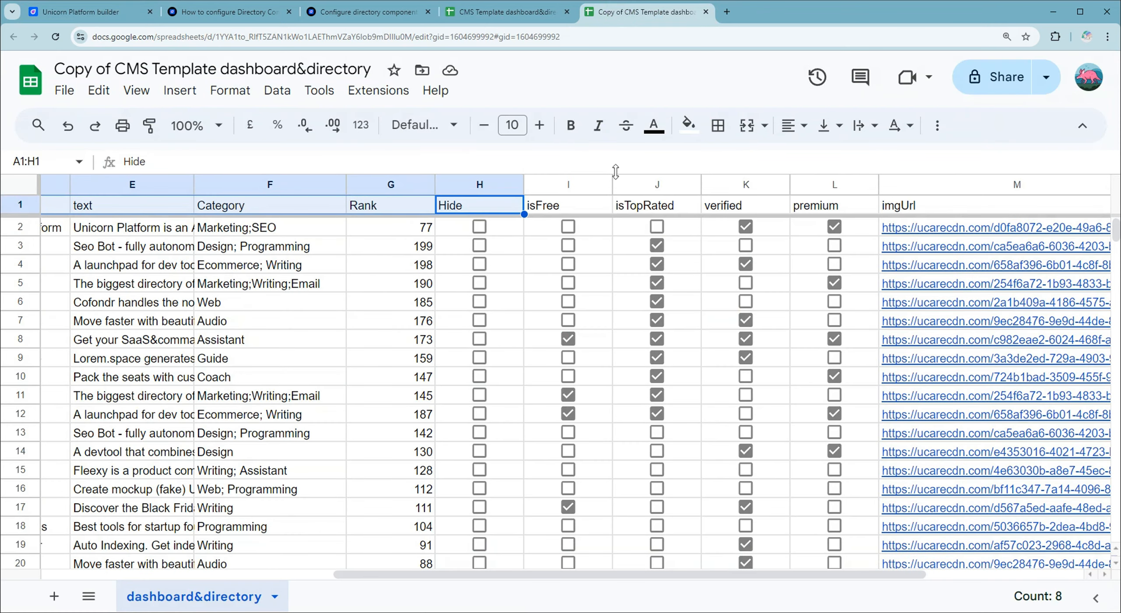
{"action": "scroll", "coordinate": [320, 265], "scroll_direction": "left", "scroll_amount": 5}
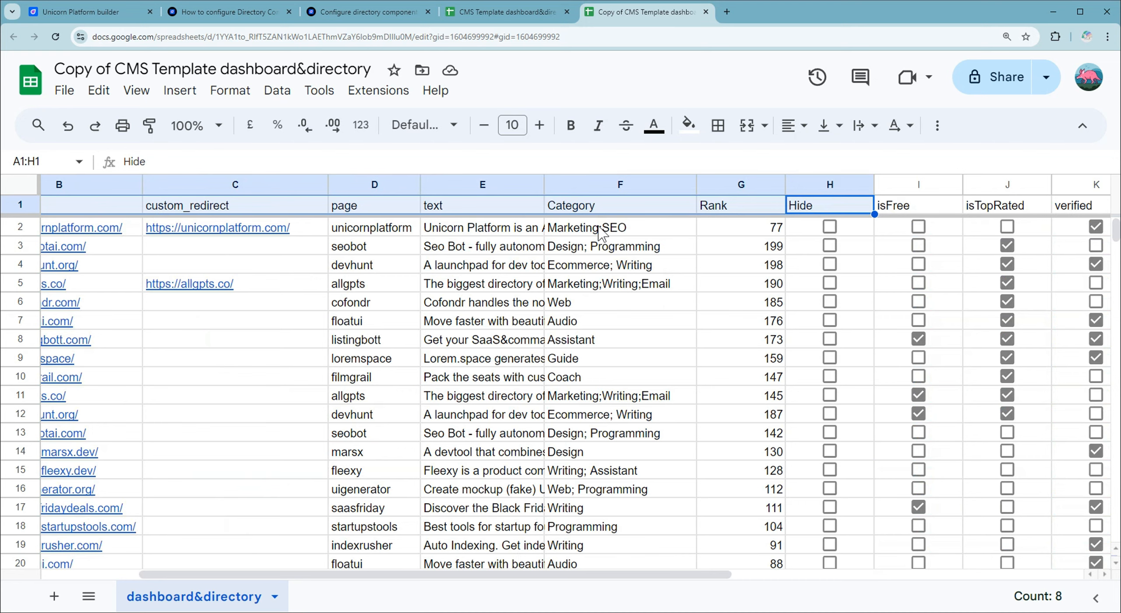
{"action": "left_click_drag", "start_coordinate": [602, 232], "coordinate": [609, 508]}
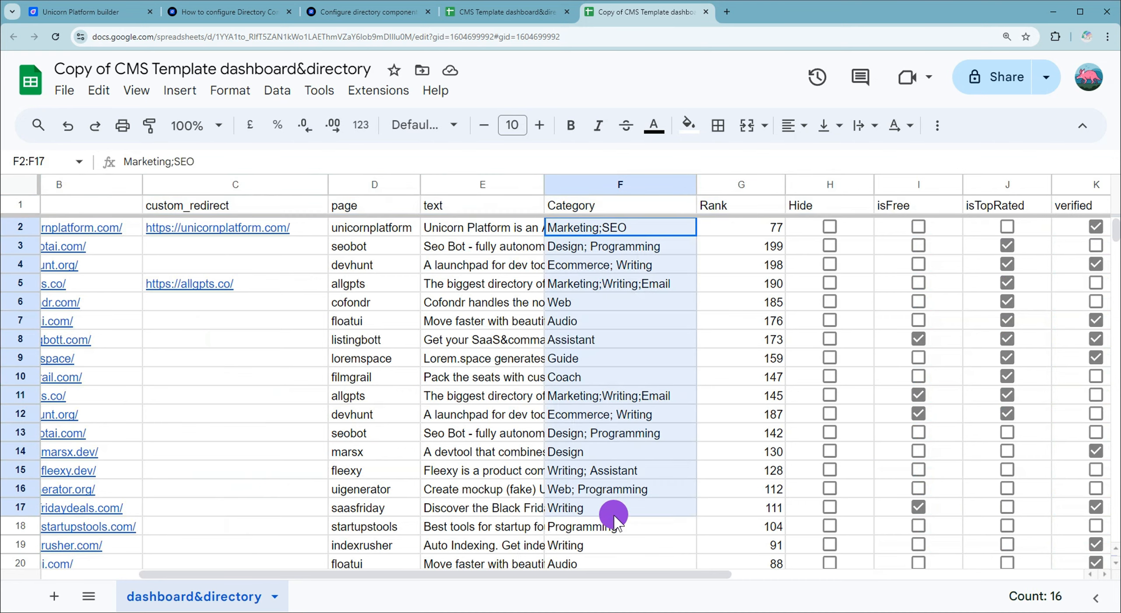
{"action": "left_click", "coordinate": [604, 208]}
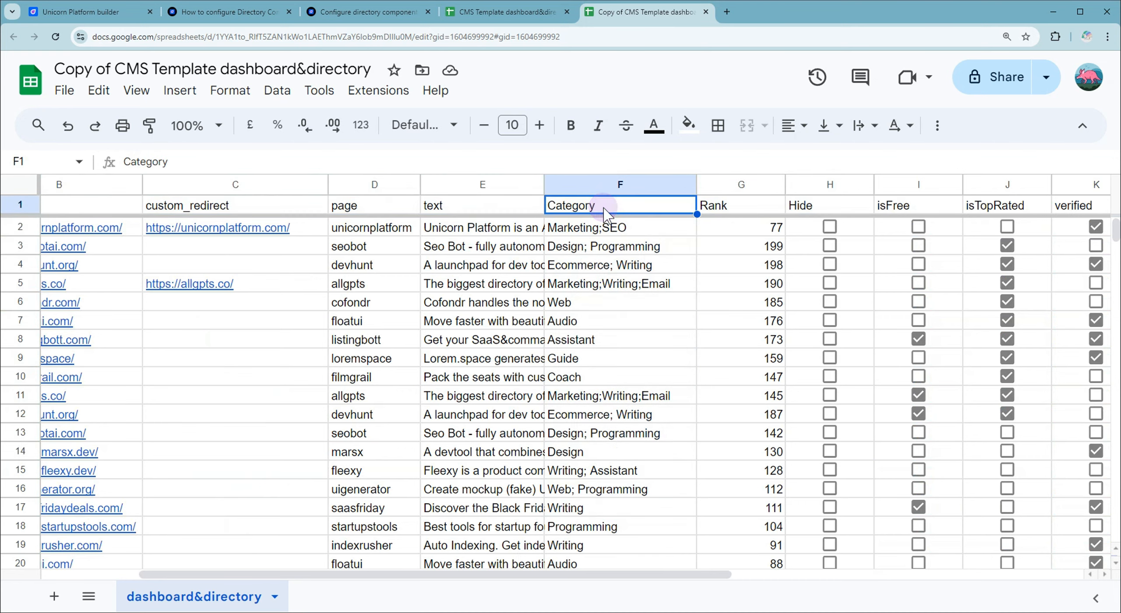
{"action": "left_click", "coordinate": [111, 18]}
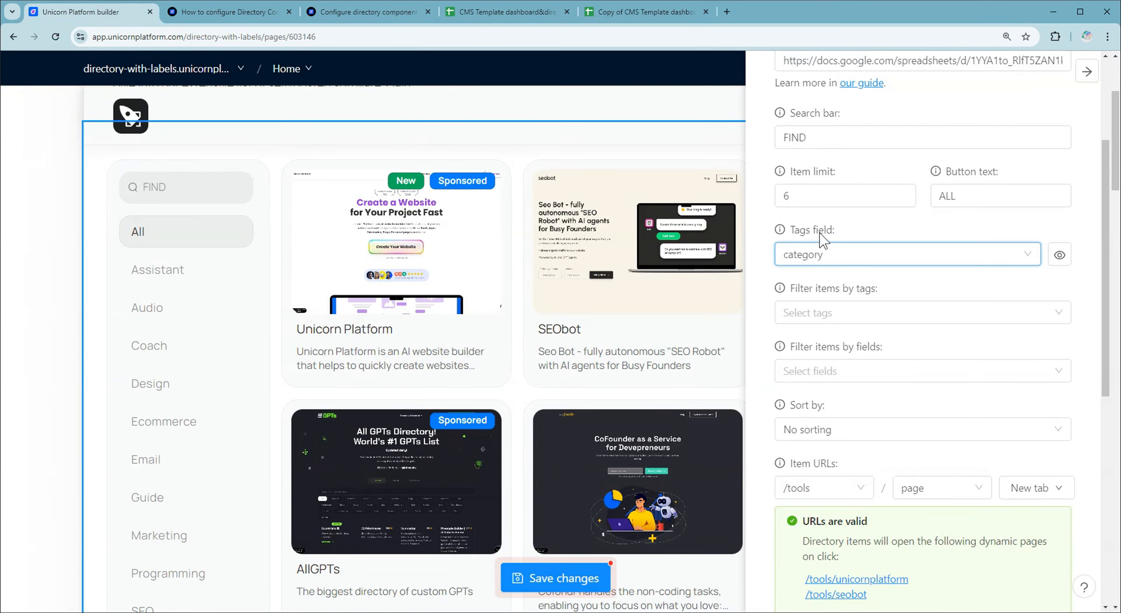
Filter the directory items by the tags Web and Programming, with the match mode set to All
{"action": "left_click", "coordinate": [838, 312]}
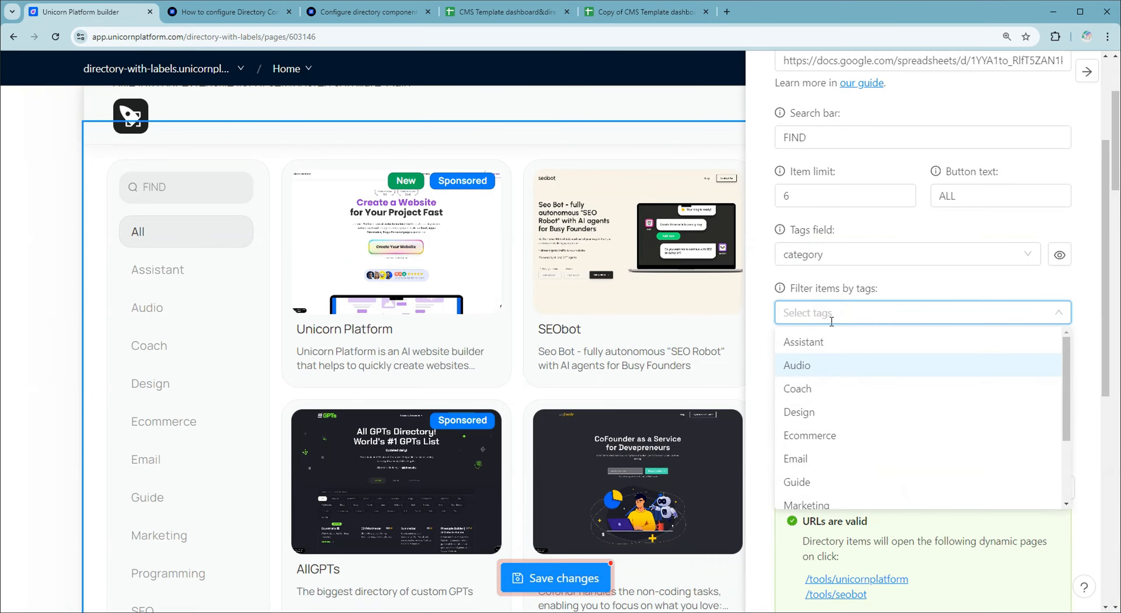
{"action": "scroll", "coordinate": [831, 432], "scroll_direction": "down", "scroll_amount": 2}
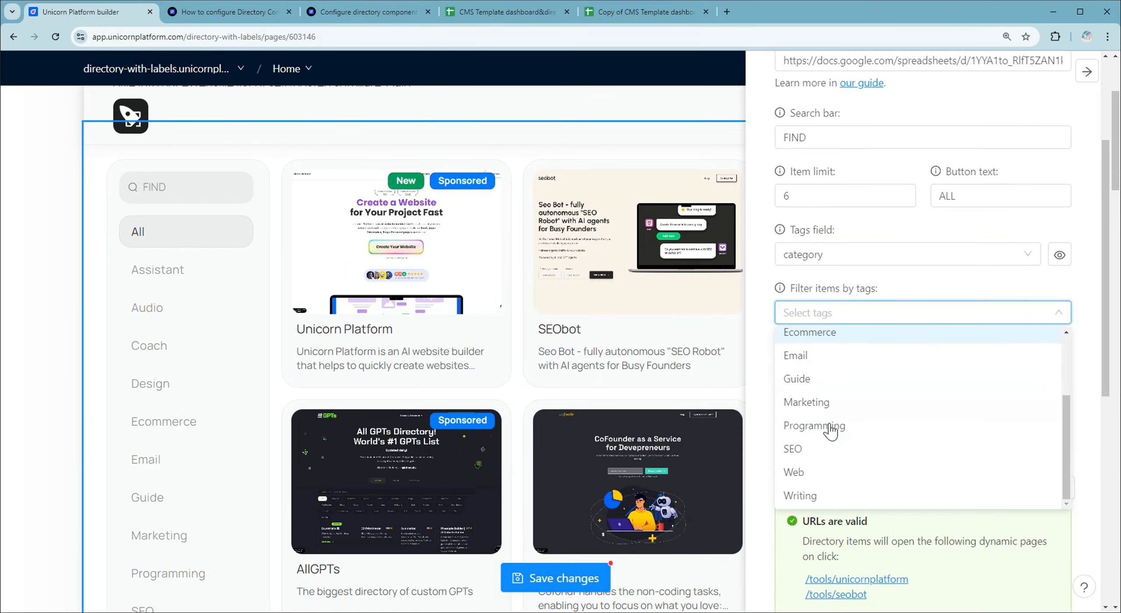
{"action": "left_click", "coordinate": [803, 472]}
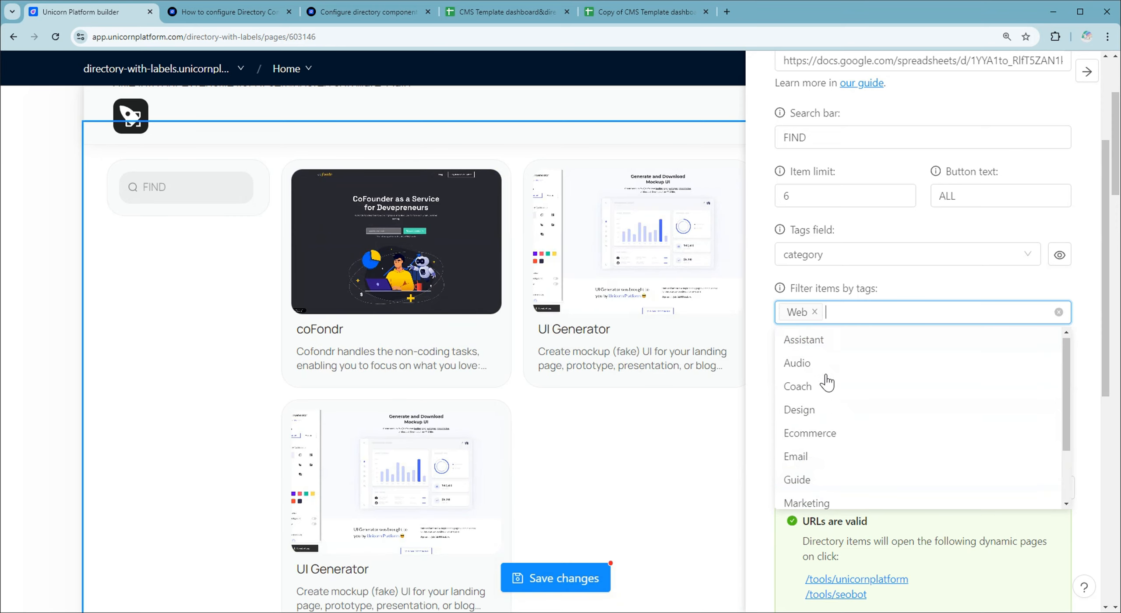
{"action": "scroll", "coordinate": [797, 440], "scroll_direction": "down", "scroll_amount": 2}
{"action": "left_click", "coordinate": [828, 452]}
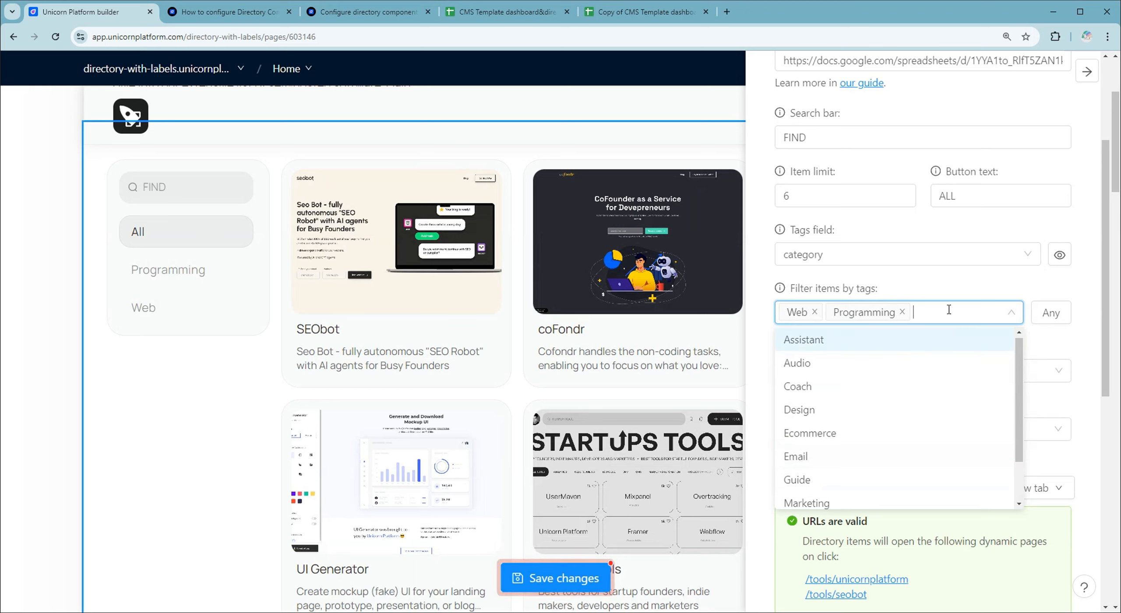
{"action": "left_click", "coordinate": [1055, 314]}
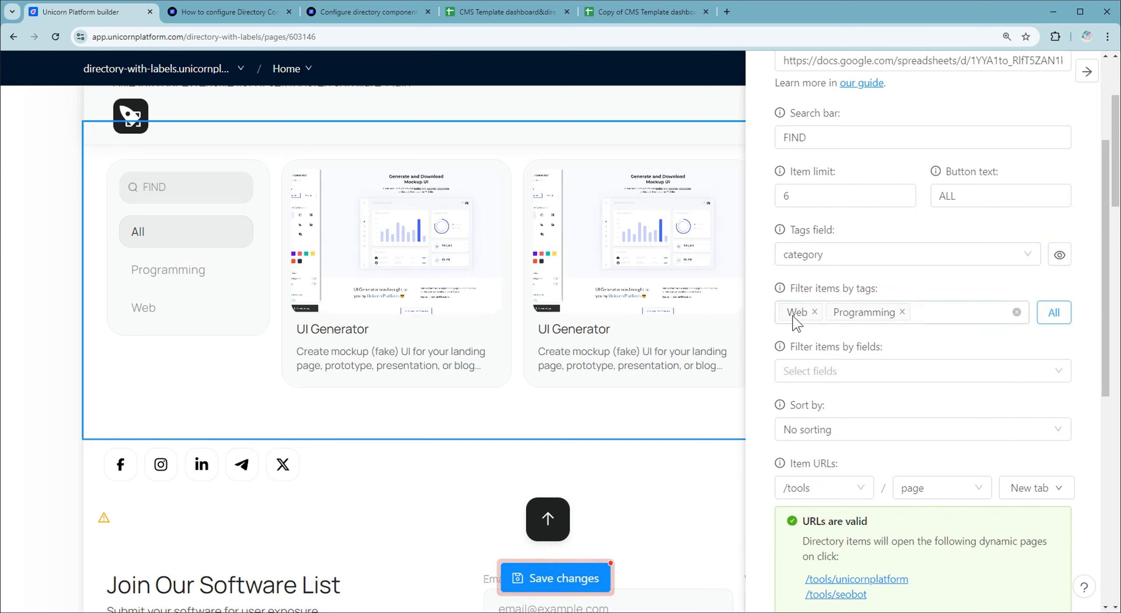
Check the UI Generator row and its categories in the copied Google Sheet, and return to the Unicorn Platform builder
{"action": "left_click", "coordinate": [629, 18]}
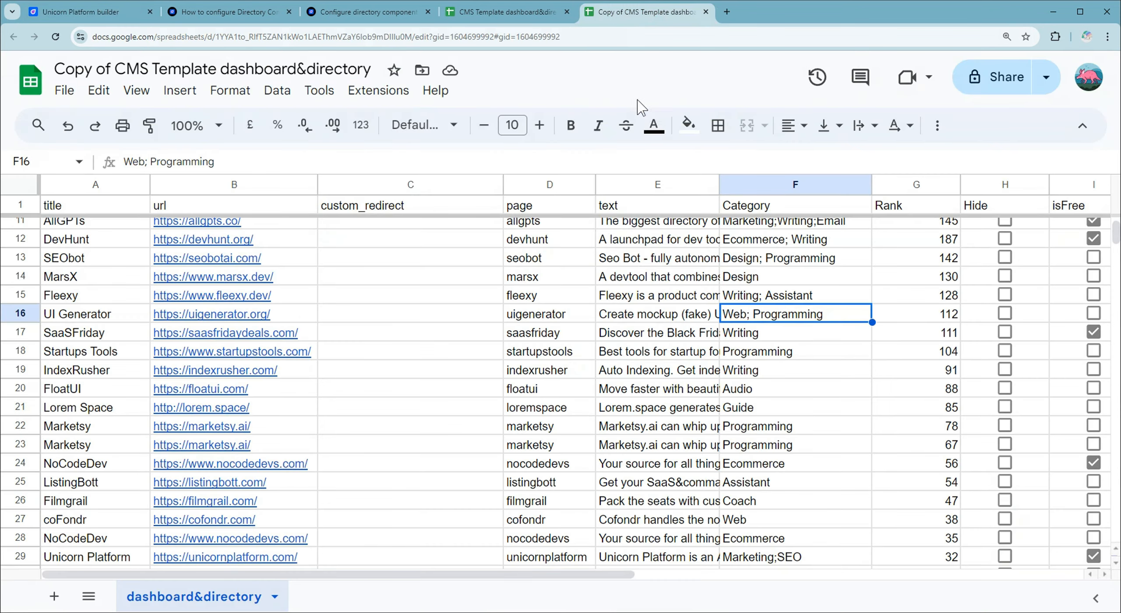
{"action": "left_click", "coordinate": [706, 317]}
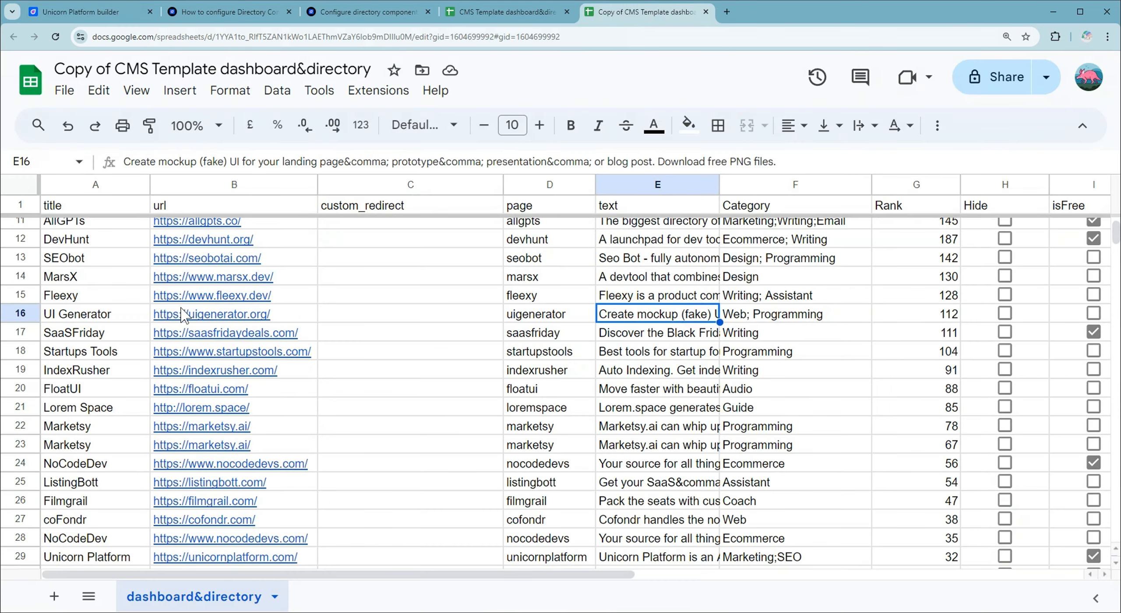
{"action": "left_click", "coordinate": [90, 314]}
{"action": "left_click", "coordinate": [83, 12]}
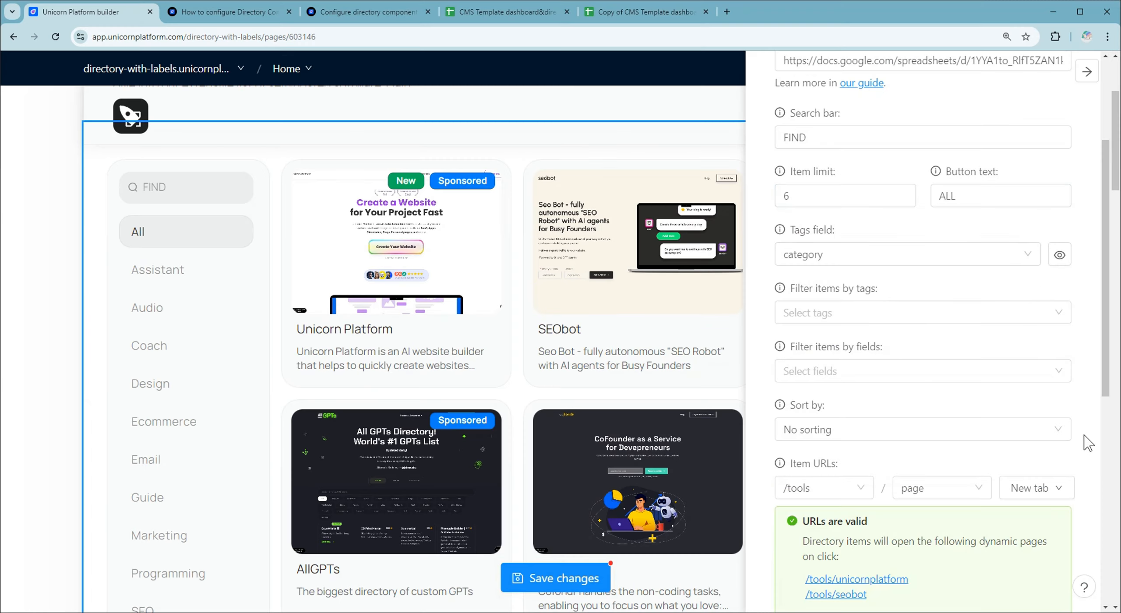
Filter the directory items by fields with "Visible if isfree is TRUE" and close the component editor
{"action": "left_click", "coordinate": [1058, 371]}
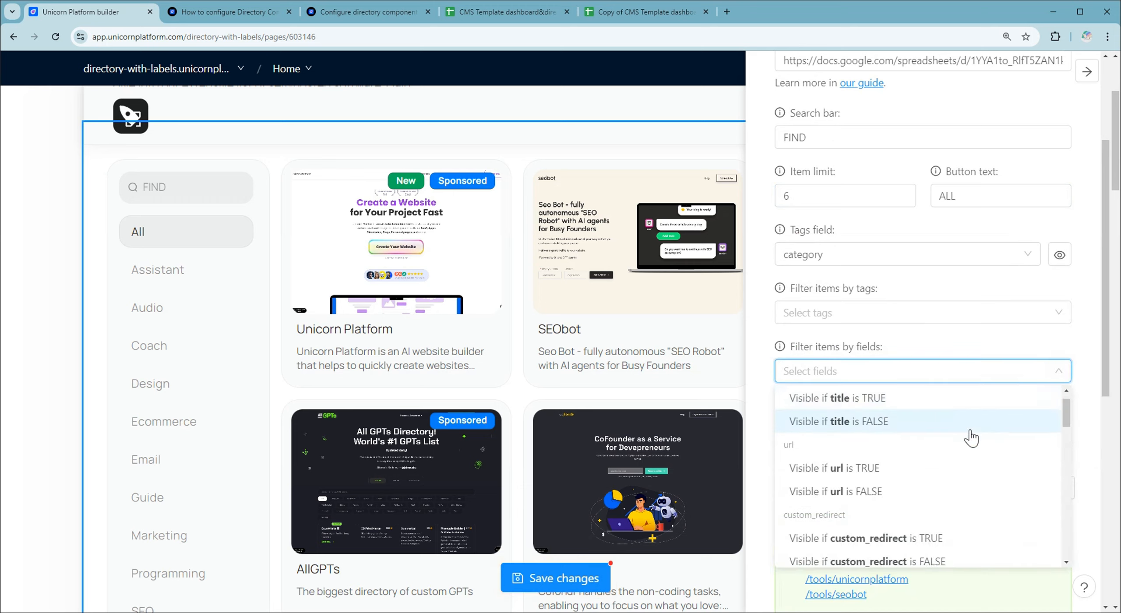
{"action": "scroll", "coordinate": [806, 456], "scroll_direction": "down", "scroll_amount": 5}
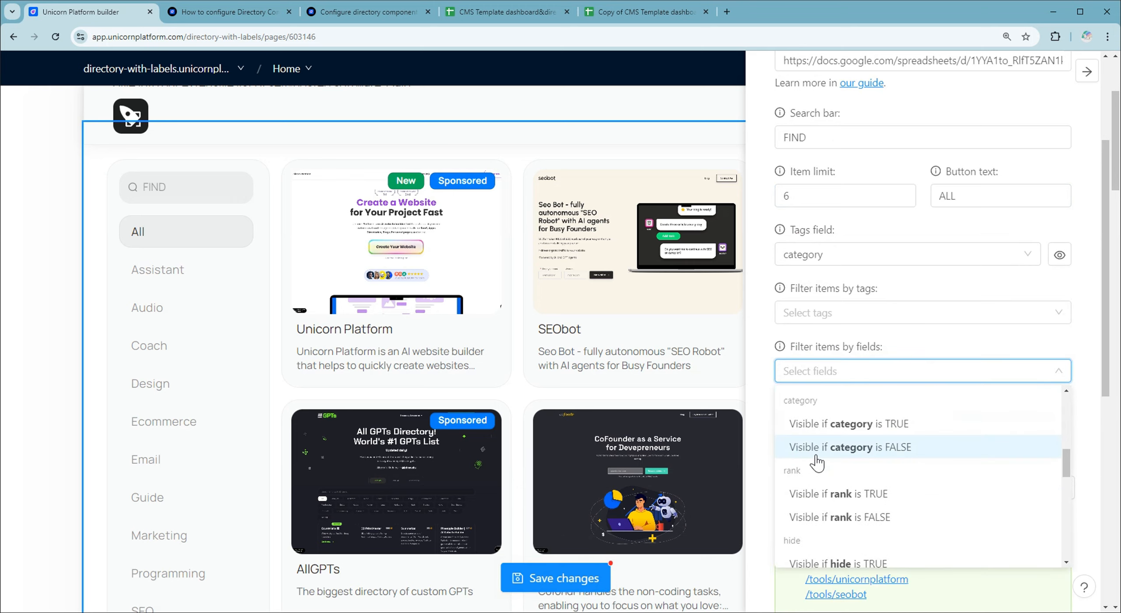
{"action": "scroll", "coordinate": [818, 462], "scroll_direction": "down", "scroll_amount": 4}
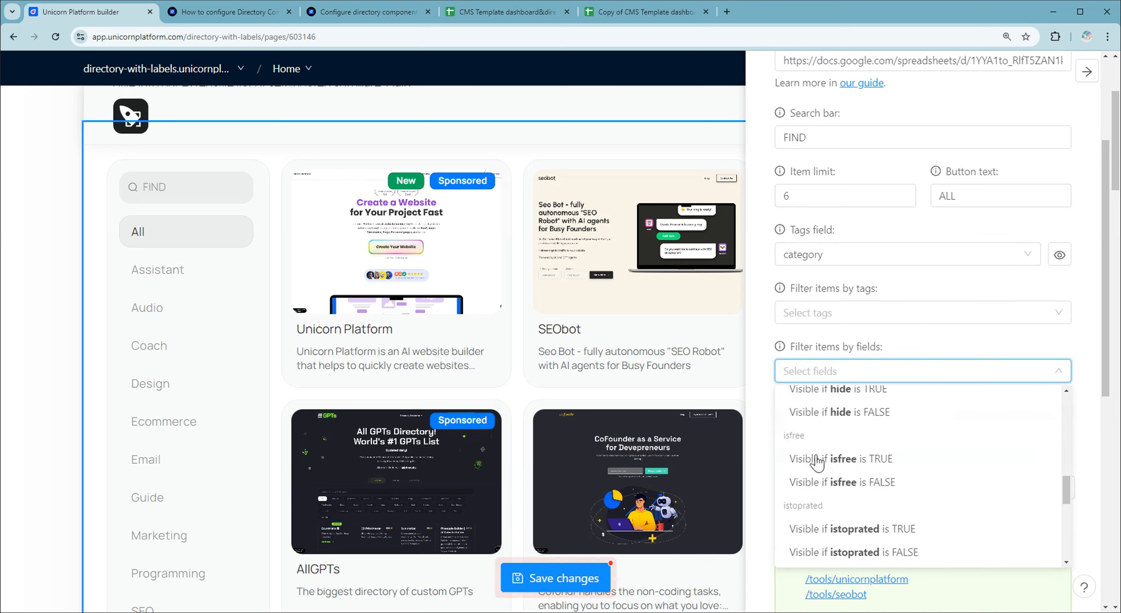
{"action": "left_click", "coordinate": [871, 460]}
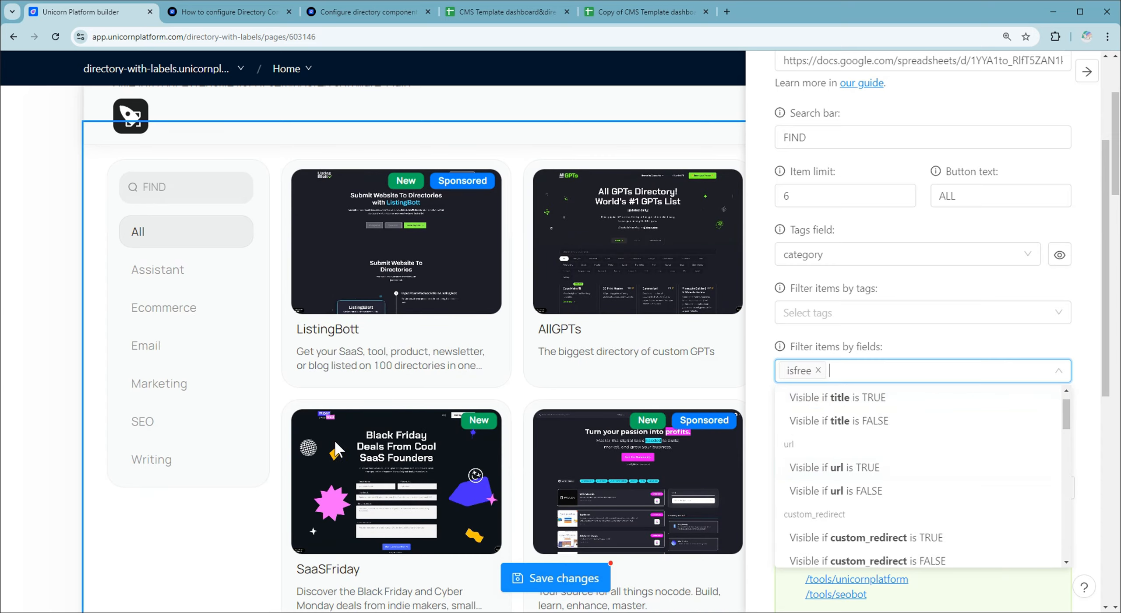
{"action": "left_click", "coordinate": [521, 380]}
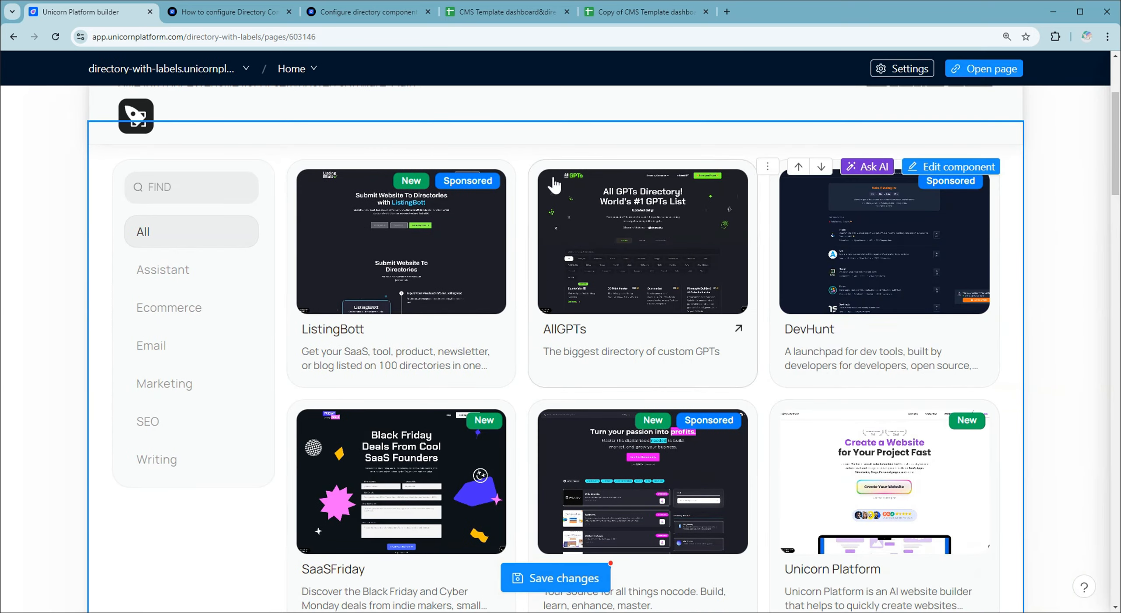
Check the isFree values of ListingBott, AllGPTs and DevHunt in the copied Google Sheet, and reopen the directory component for editing in Unicorn Platform
{"action": "left_click", "coordinate": [643, 12]}
{"action": "scroll", "coordinate": [911, 354], "scroll_direction": "up", "scroll_amount": 3}
{"action": "left_click", "coordinate": [1068, 342]}
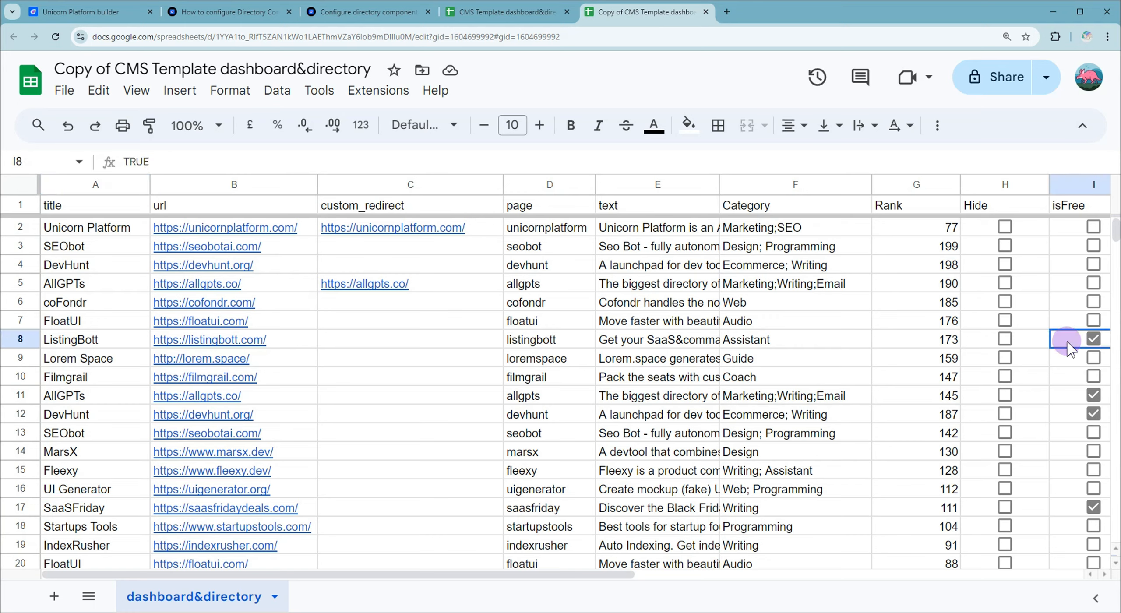
{"action": "left_click", "coordinate": [1056, 397]}
{"action": "left_click", "coordinate": [1062, 415]}
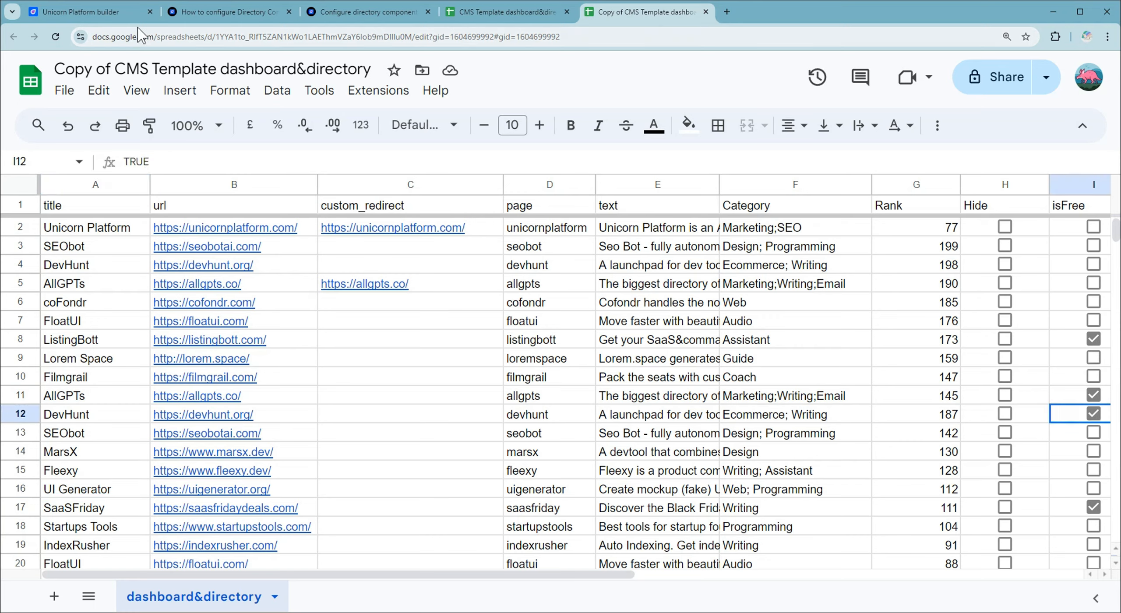
{"action": "left_click", "coordinate": [127, 14]}
{"action": "left_click", "coordinate": [942, 95]}
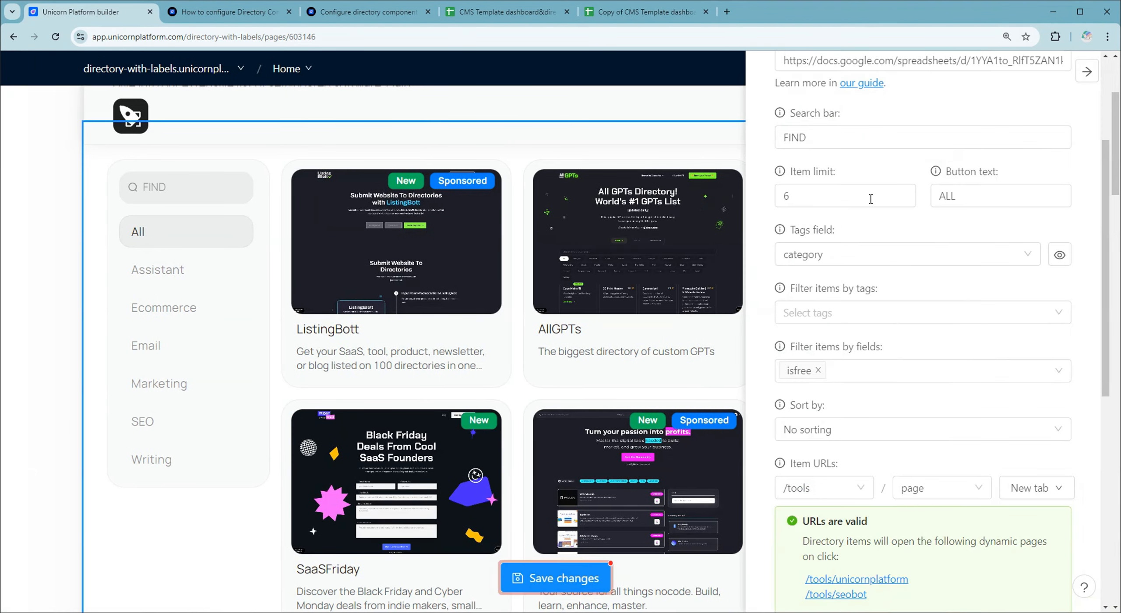
Replace the directory's isfree field filter with "Visible if isfree is FALSE" and close the component editor
{"action": "left_click", "coordinate": [845, 371]}
{"action": "left_click", "coordinate": [818, 370]}
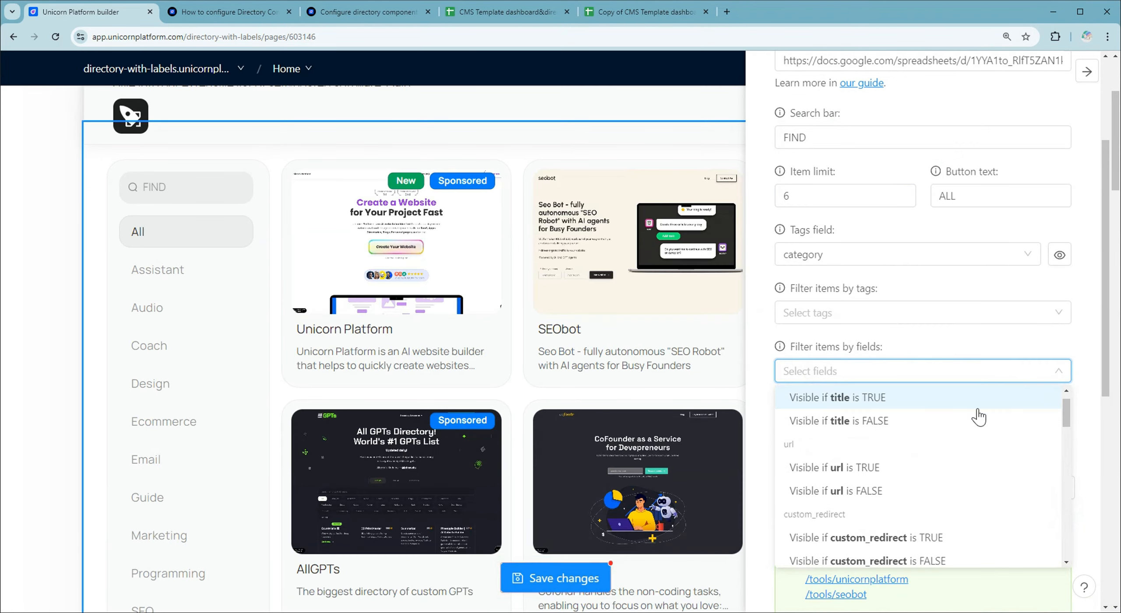
{"action": "left_click_drag", "start_coordinate": [1067, 419], "coordinate": [1068, 493]}
{"action": "left_click", "coordinate": [872, 457]}
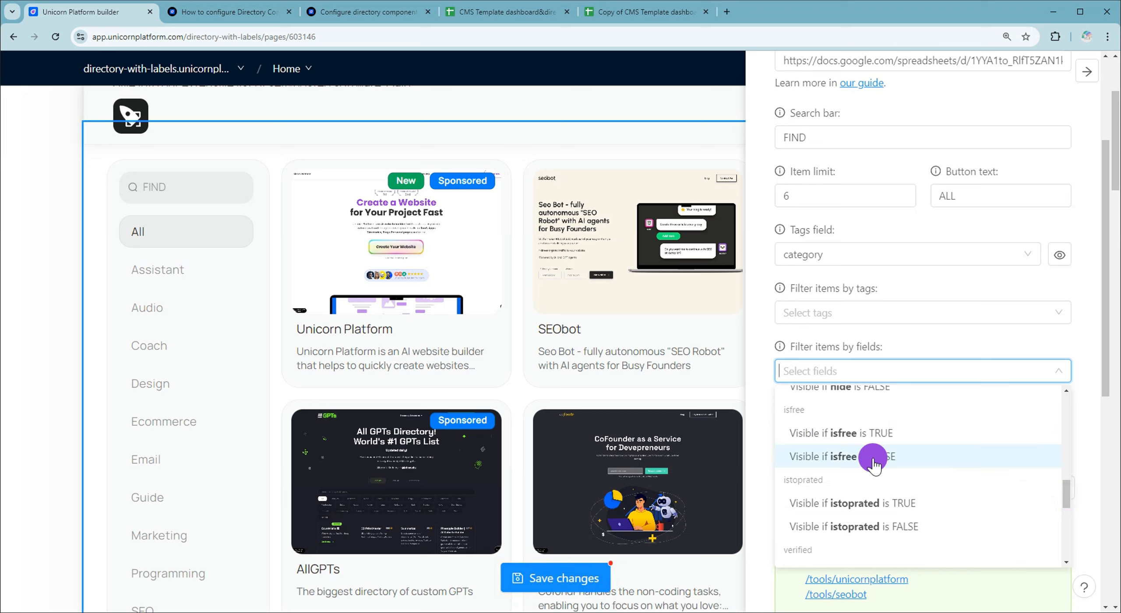
{"action": "left_click", "coordinate": [933, 347]}
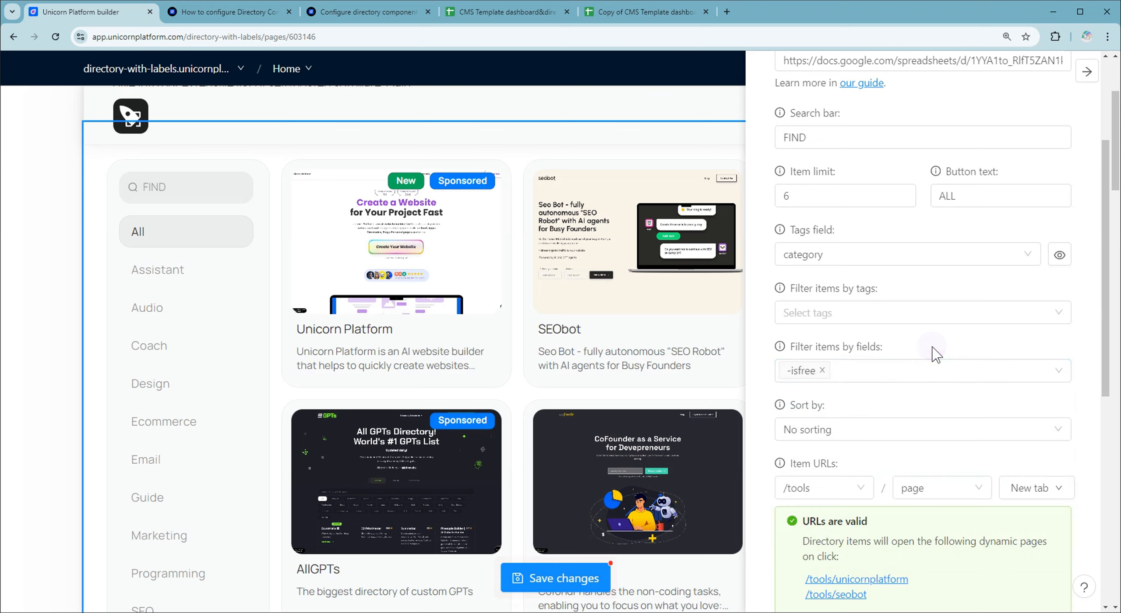
{"action": "left_click", "coordinate": [519, 323]}
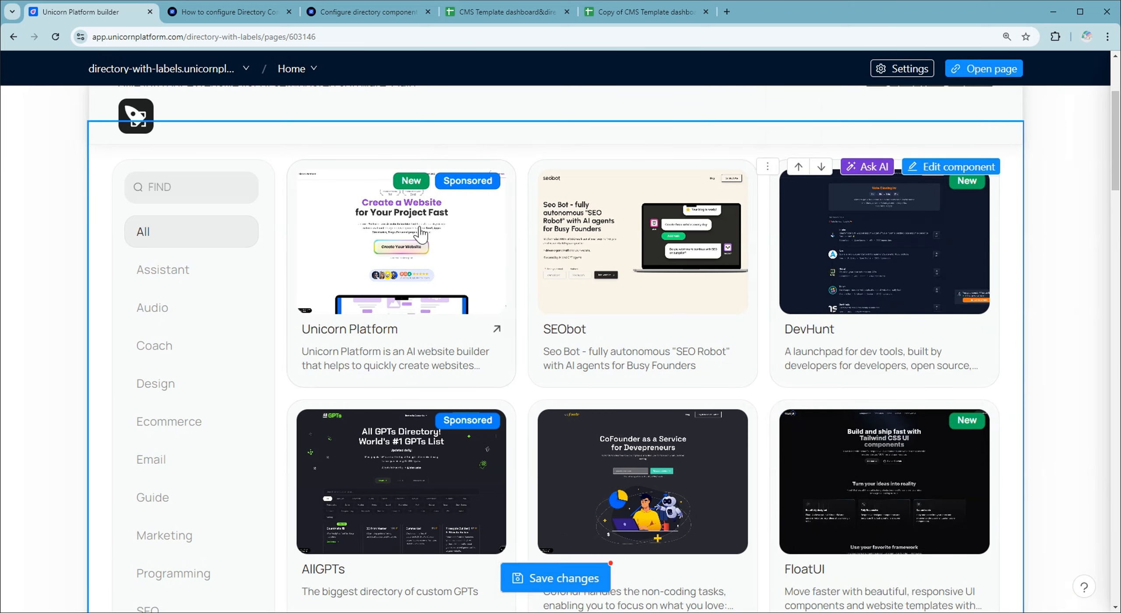
Check the isFree values of rows 3 to 7 in the copied Google Sheet and return to the Unicorn Platform builder
{"action": "left_click", "coordinate": [616, 13]}
{"action": "left_click_drag", "start_coordinate": [1068, 241], "coordinate": [1071, 322]}
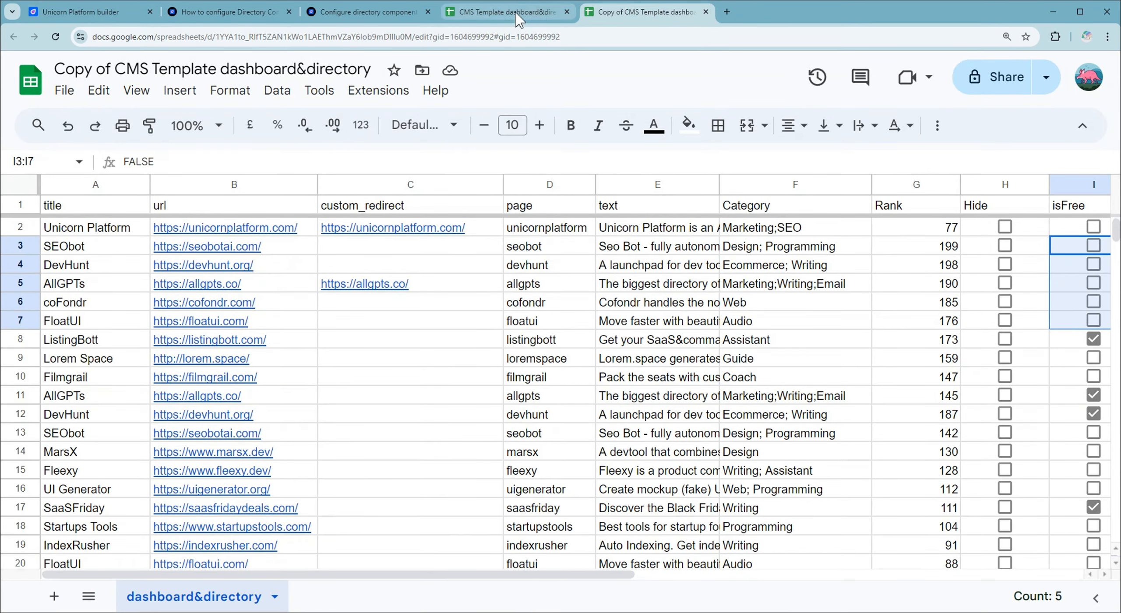
{"action": "left_click", "coordinate": [127, 12]}
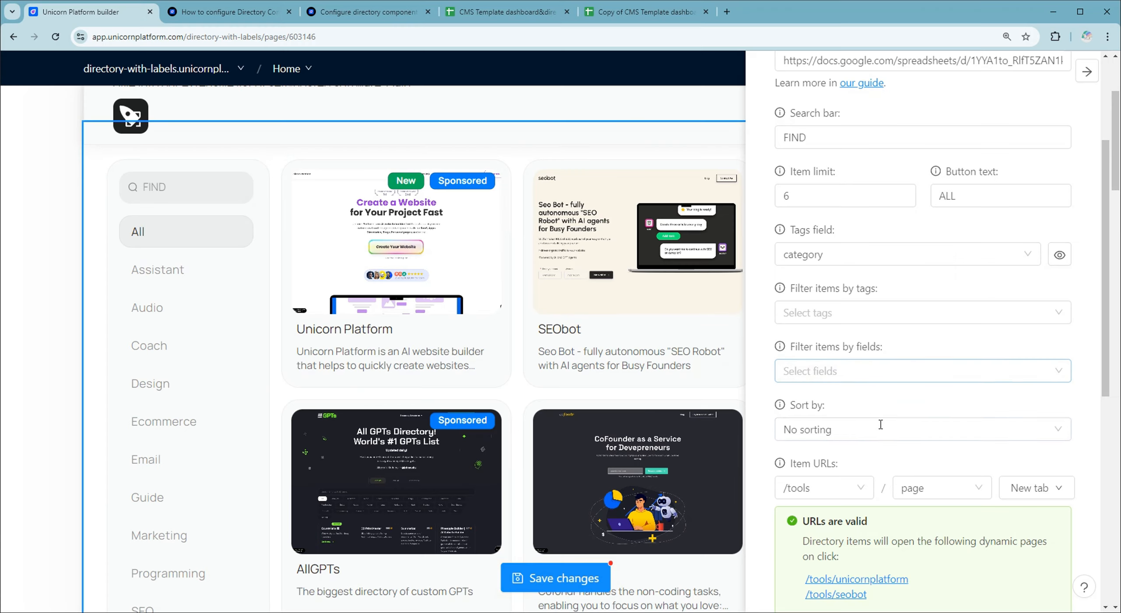
Try Random sorting for the directory items and set Sort by to rank
{"action": "left_click", "coordinate": [844, 428]}
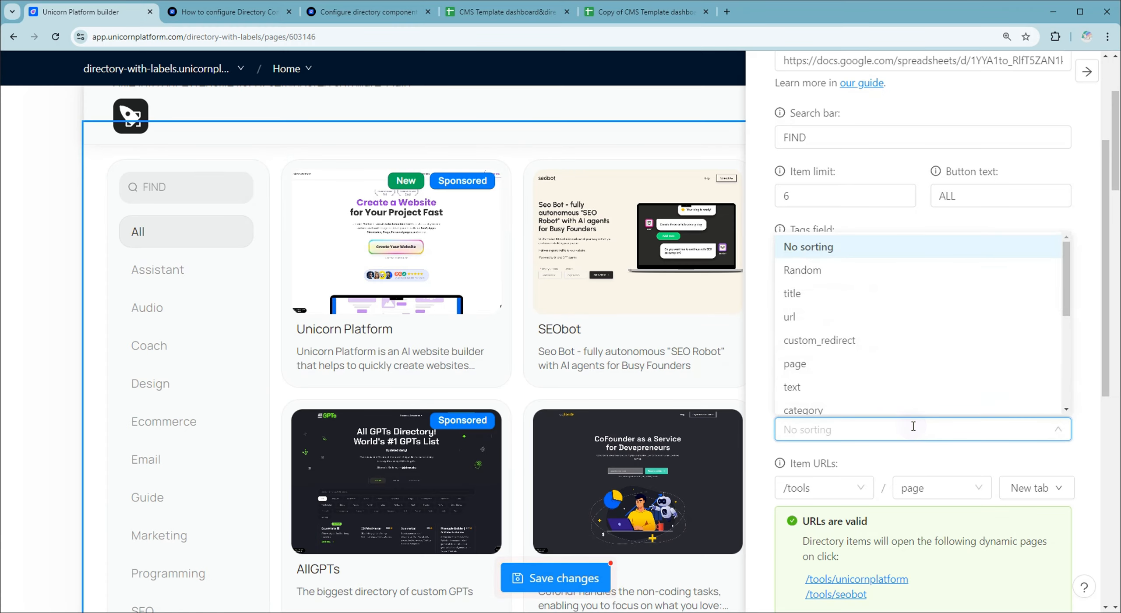
{"action": "left_click", "coordinate": [823, 262]}
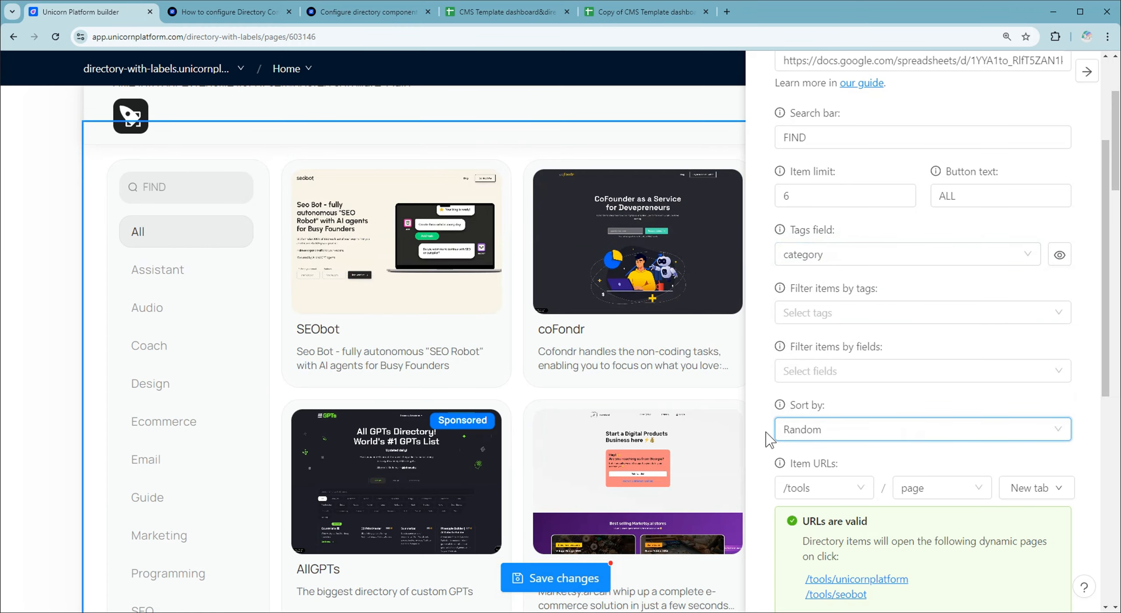
{"action": "left_click", "coordinate": [791, 430]}
{"action": "scroll", "coordinate": [1060, 337], "scroll_direction": "down", "scroll_amount": 5}
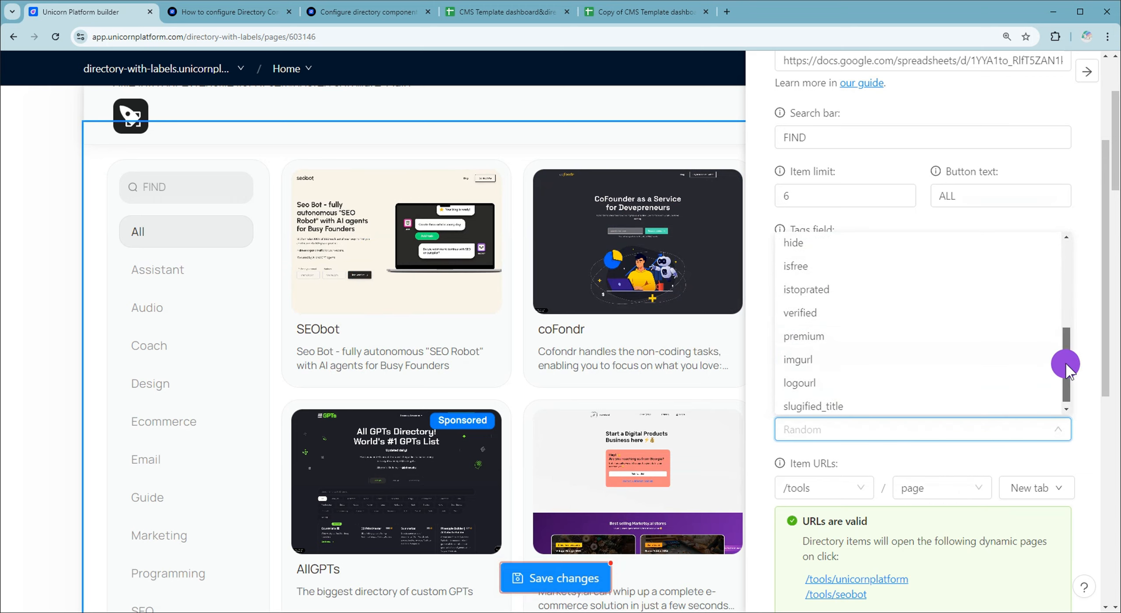
{"action": "left_click_drag", "start_coordinate": [1066, 363], "coordinate": [1068, 318]}
{"action": "left_click", "coordinate": [786, 318]}
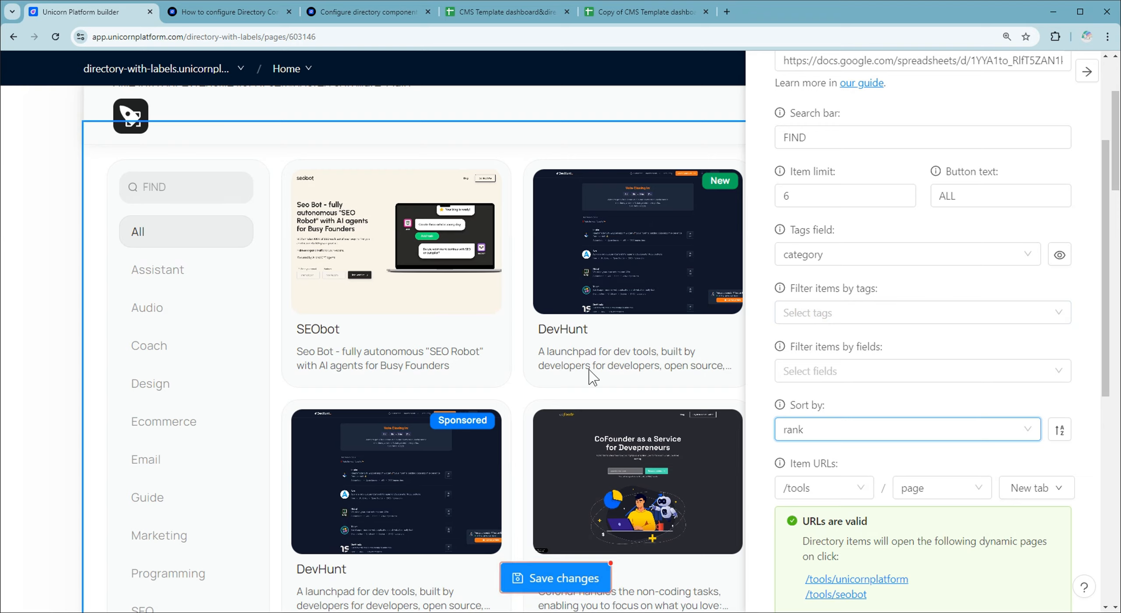
Check the Rank column in the copied Google Sheet, return to the Unicorn Platform builder and reverse the rank sort order
{"action": "left_click", "coordinate": [626, 13]}
{"action": "left_click", "coordinate": [906, 232]}
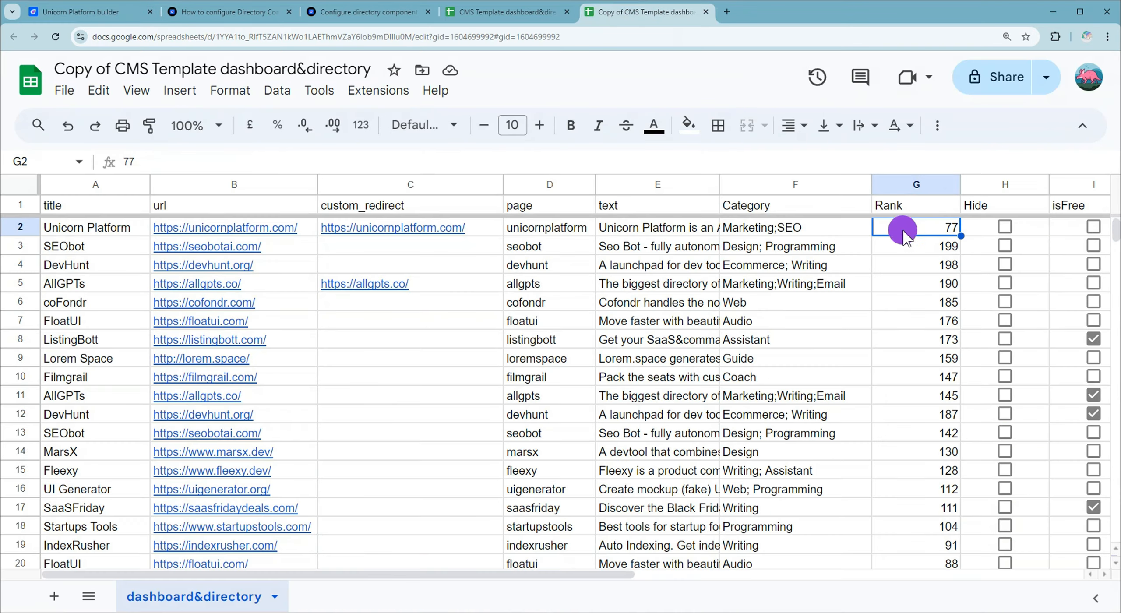
{"action": "left_click", "coordinate": [101, 12]}
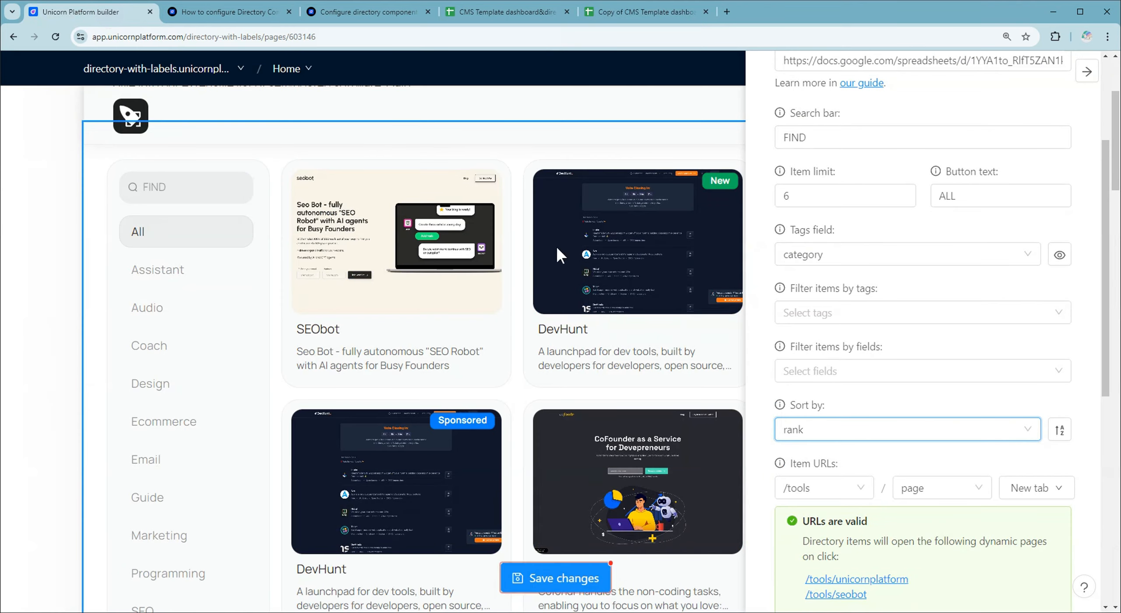
{"action": "left_click", "coordinate": [1064, 429]}
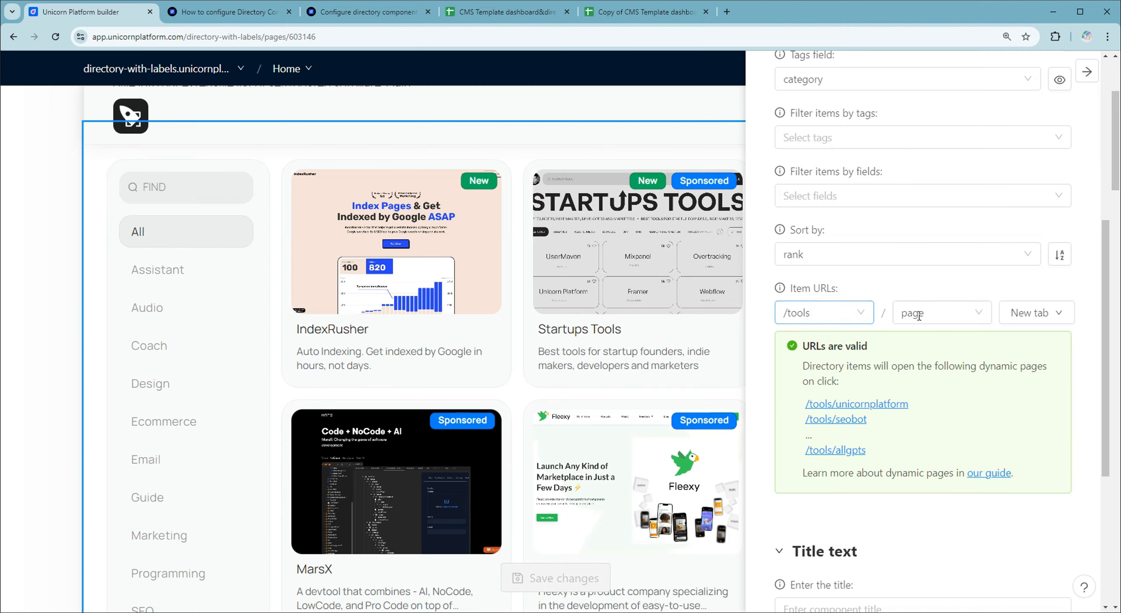
{"action": "left_click", "coordinate": [859, 404]}
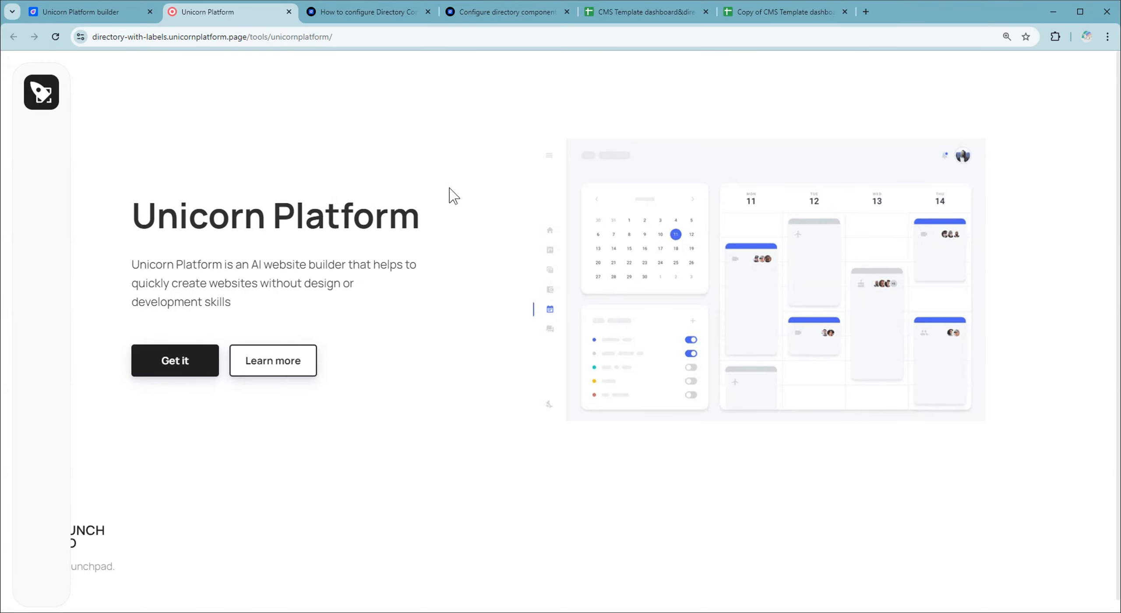
{"action": "left_click", "coordinate": [289, 13]}
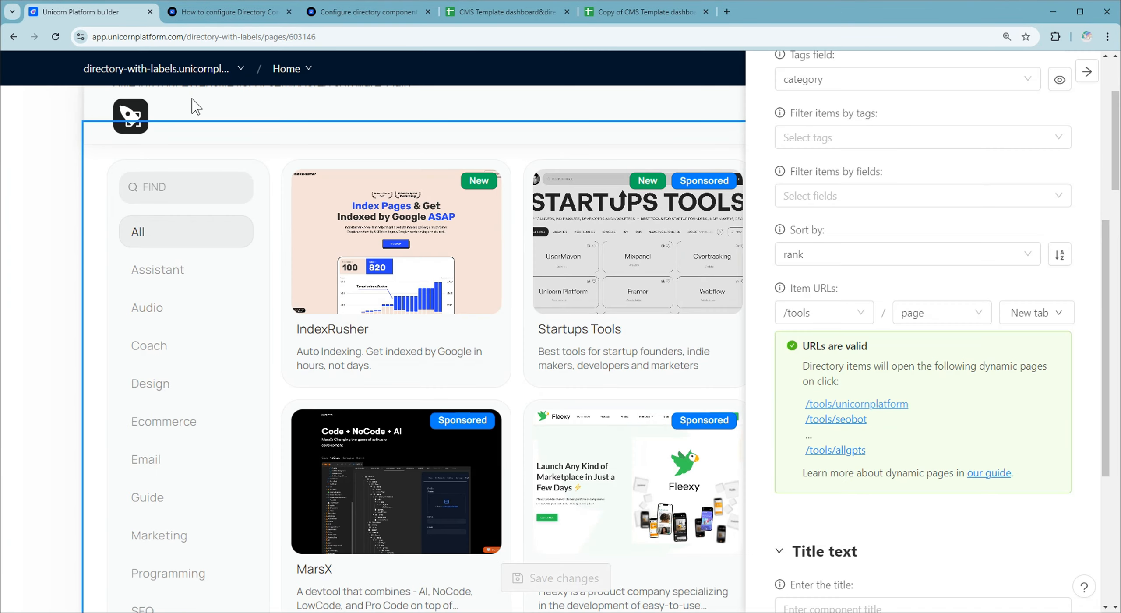
{"action": "left_click", "coordinate": [921, 315]}
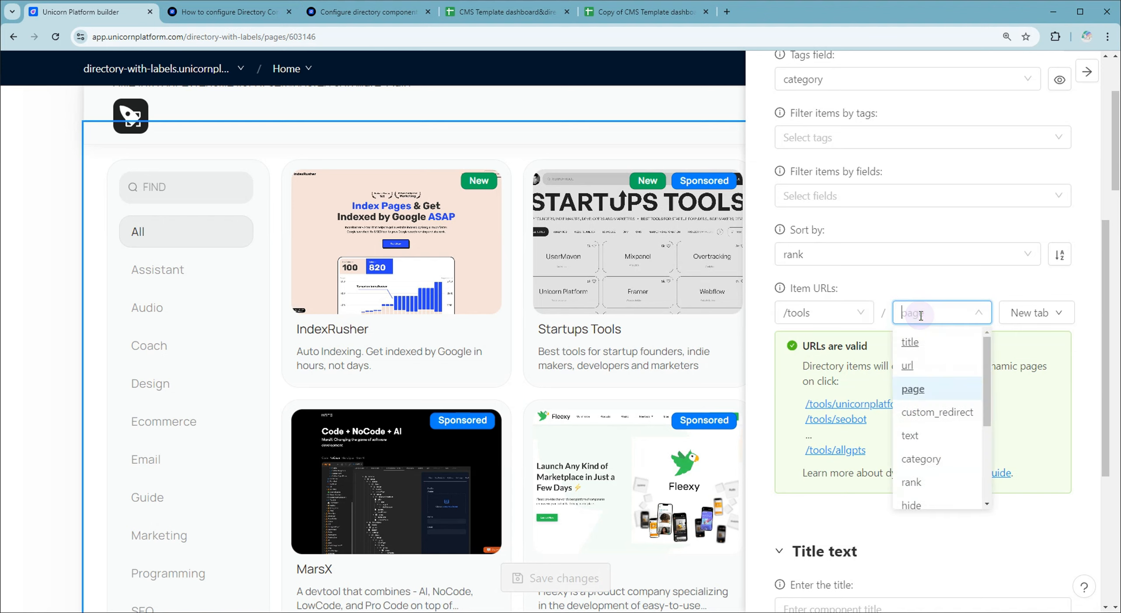
{"action": "left_click", "coordinate": [917, 365]}
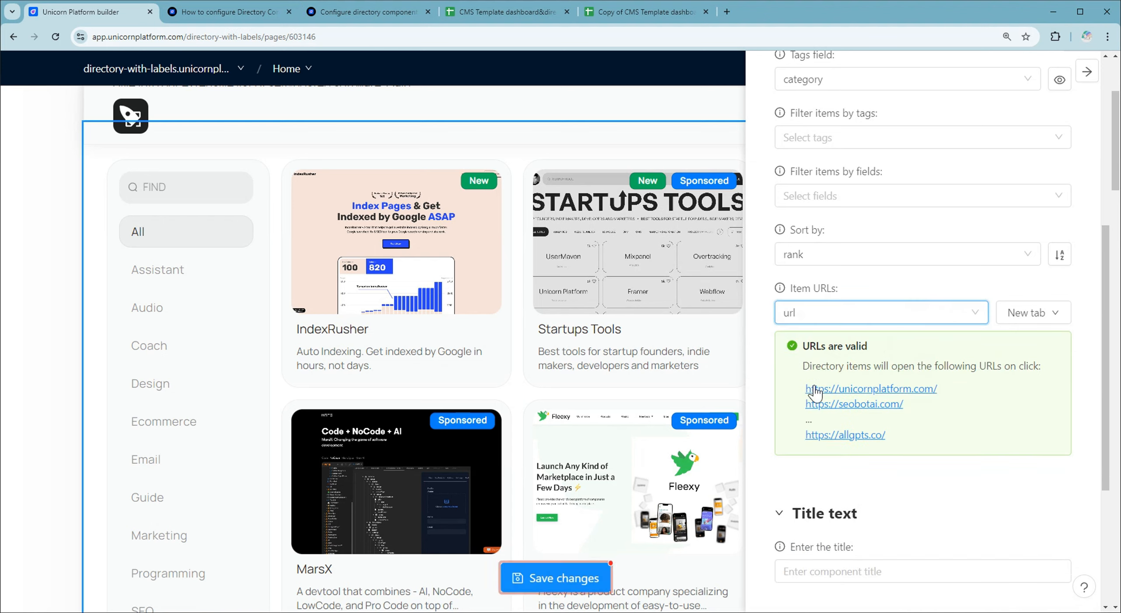
{"action": "left_click", "coordinate": [875, 389]}
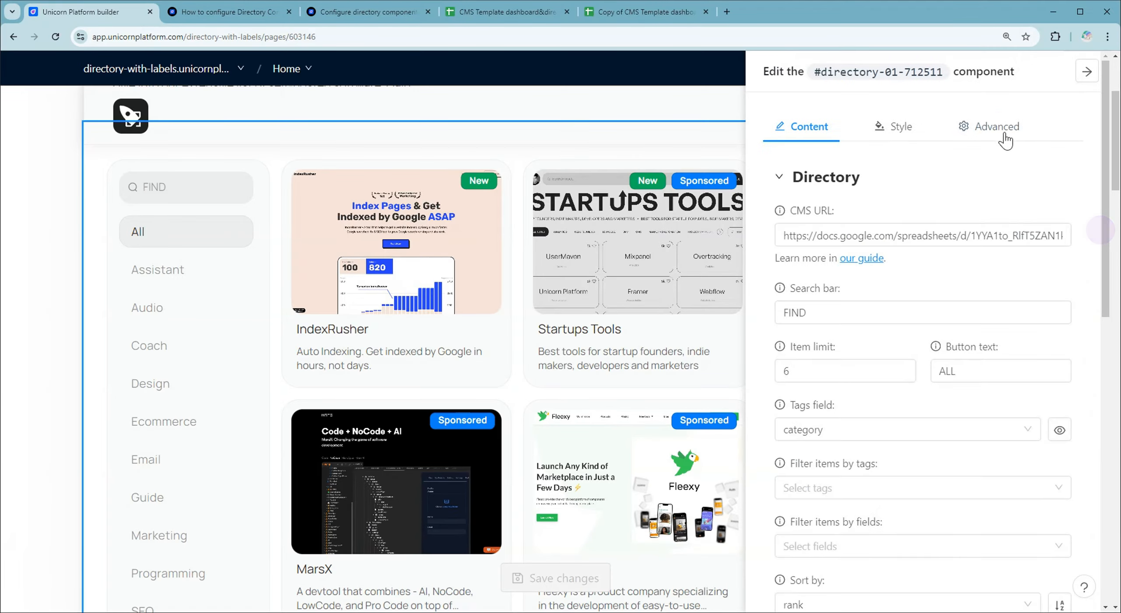
Compare the Directory item HTML in the component's advanced settings with the title column of the copied Google Sheet
{"action": "left_click", "coordinate": [993, 121]}
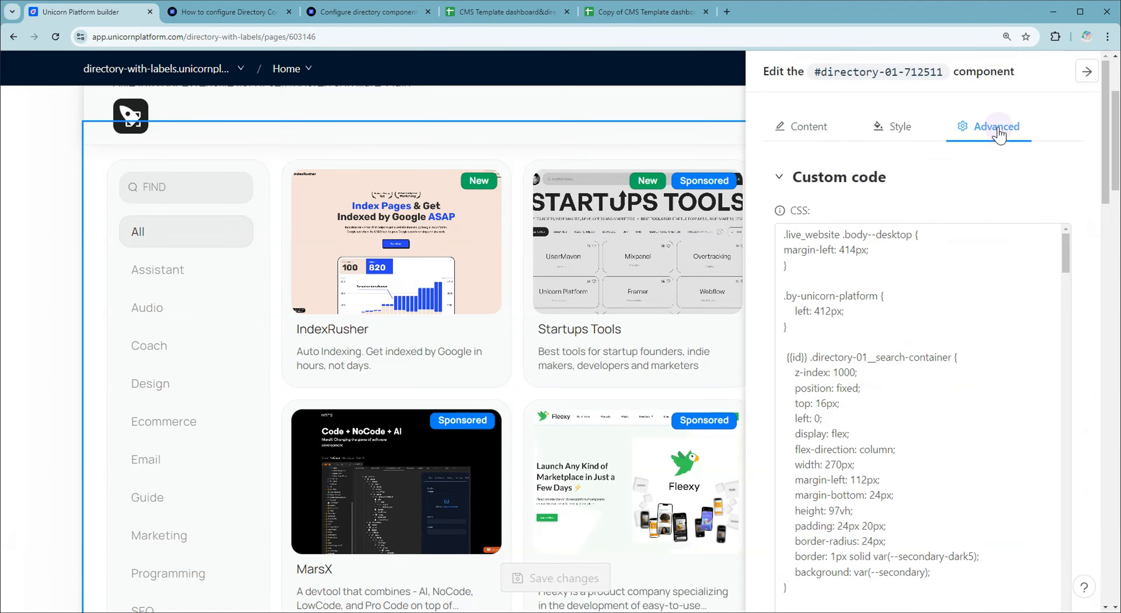
{"action": "left_click_drag", "start_coordinate": [1106, 175], "coordinate": [1104, 367]}
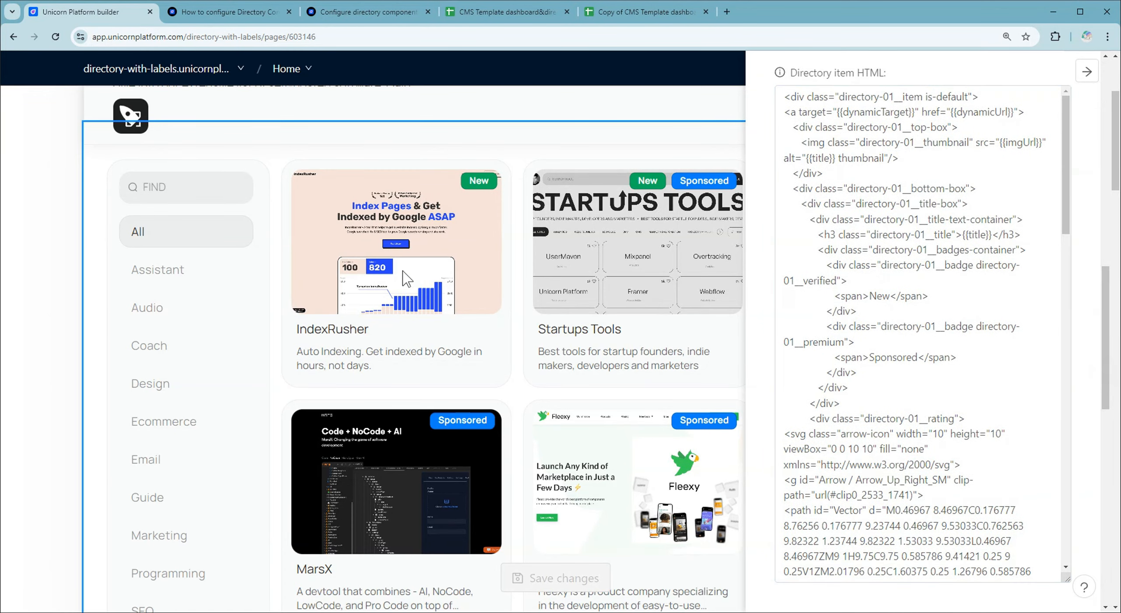
{"action": "left_click", "coordinate": [625, 12]}
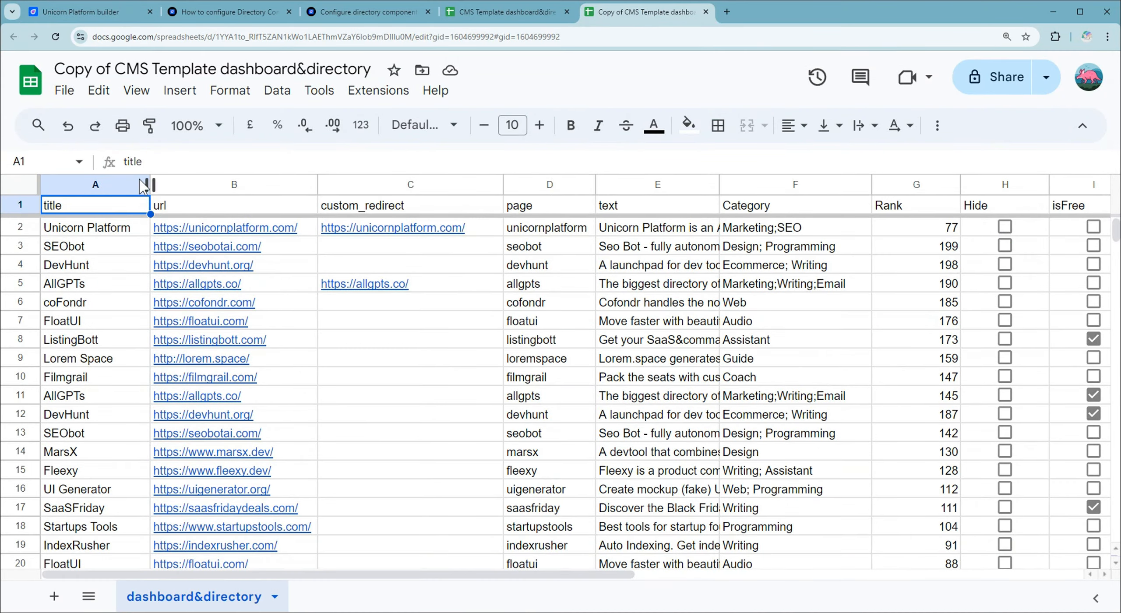
{"action": "left_click", "coordinate": [98, 13]}
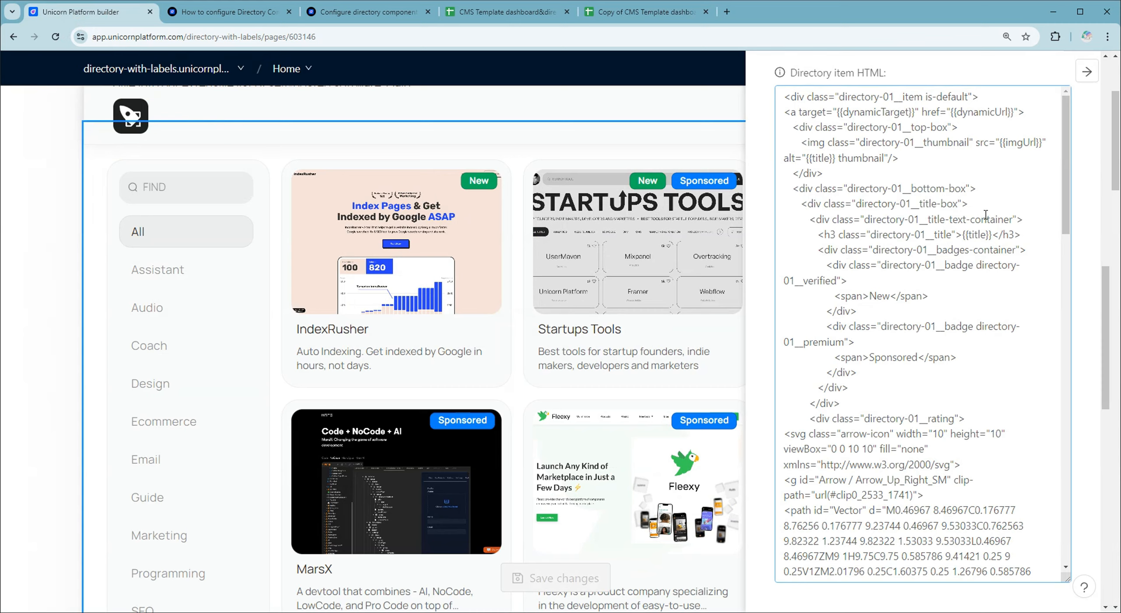
Try changing the heading variable to {{title1}} in the Directory item HTML, restore {{title}} and save the changes
{"action": "left_click", "coordinate": [986, 235]}
{"action": "type", "text": "1"}
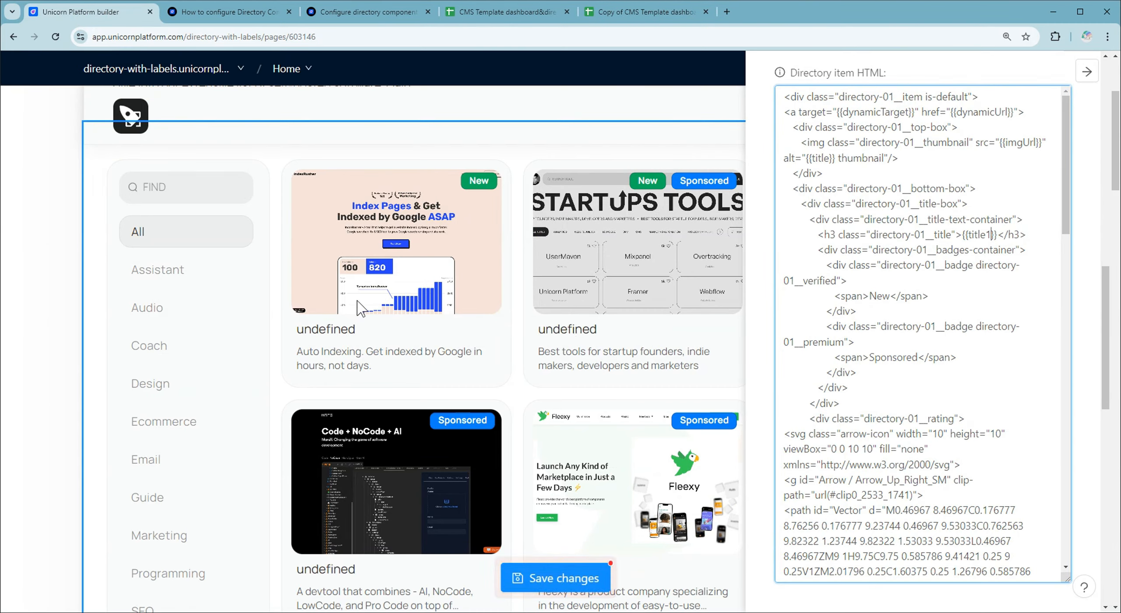
{"action": "left_click", "coordinate": [990, 233]}
{"action": "key", "text": "BackSpace"}
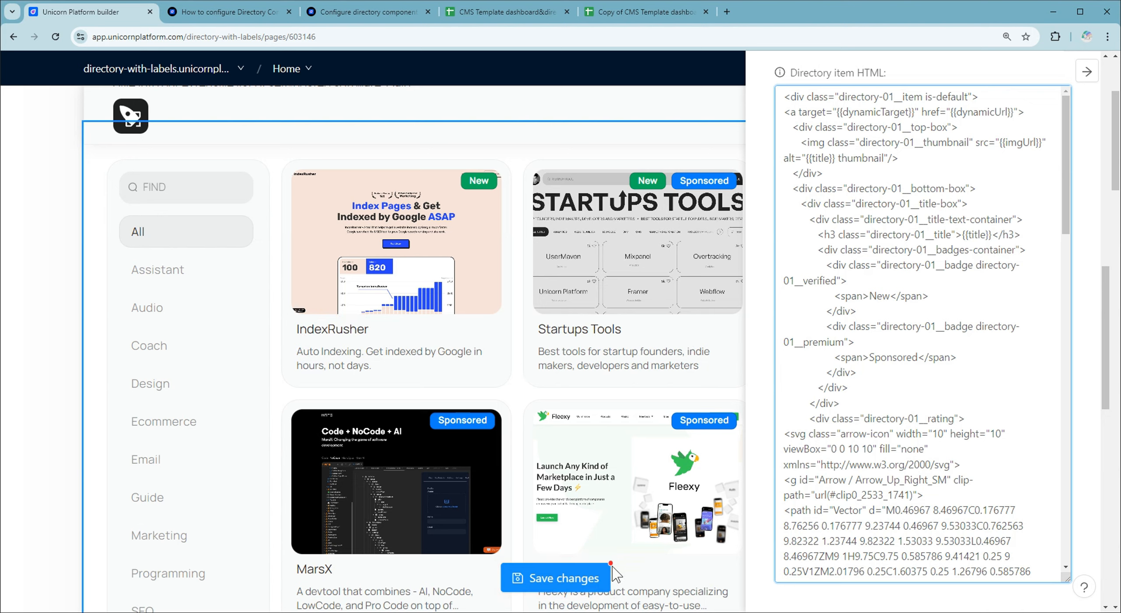
{"action": "left_click", "coordinate": [583, 579]}
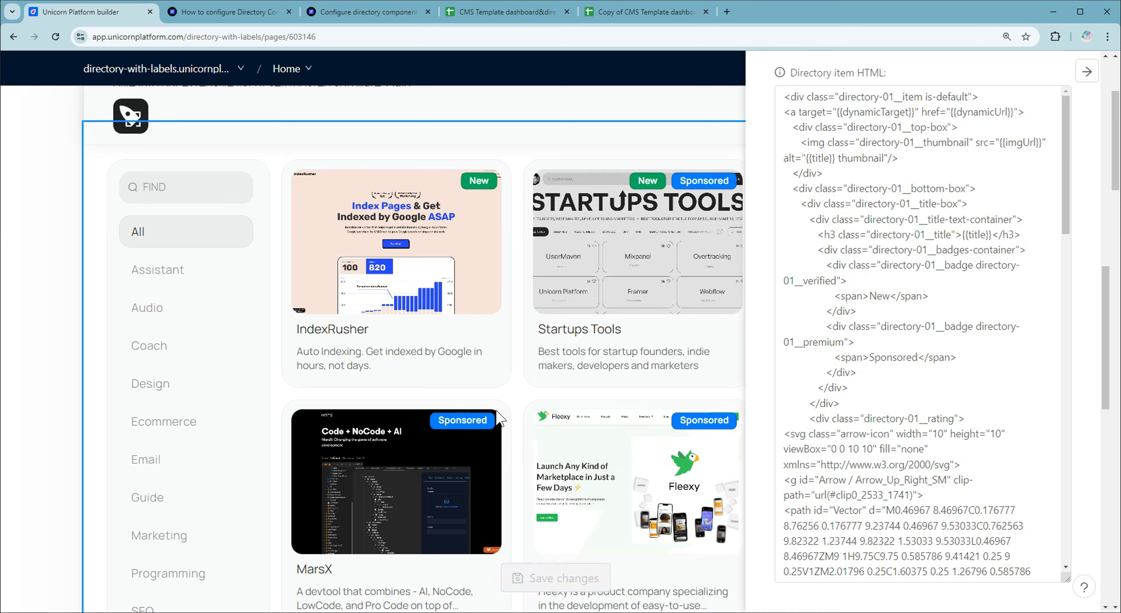
Try removing the premium "Sponsored" badge and the verified "New" badge blocks from the Directory item HTML
{"action": "double_click", "coordinate": [892, 358]}
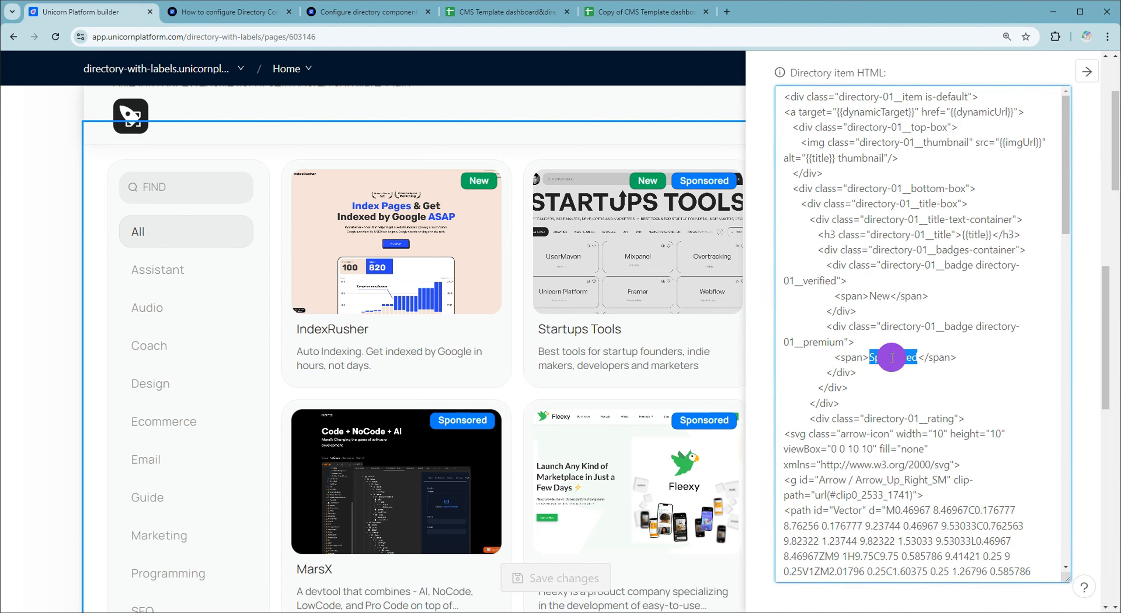
{"action": "left_click", "coordinate": [972, 358]}
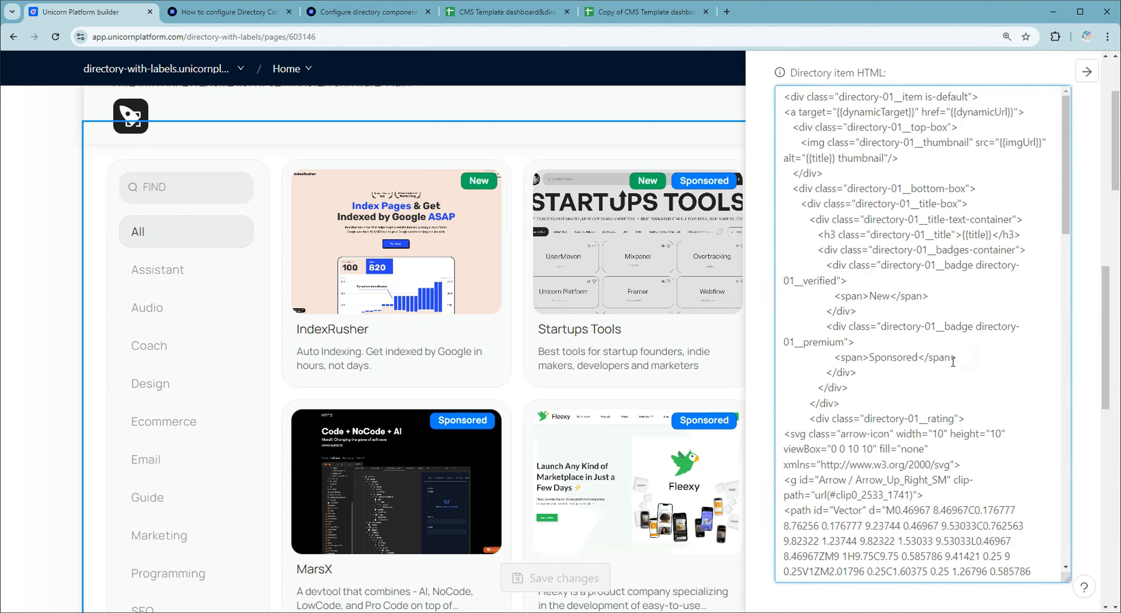
{"action": "left_click_drag", "start_coordinate": [871, 369], "coordinate": [868, 315]}
{"action": "key", "text": "BackSpace"}
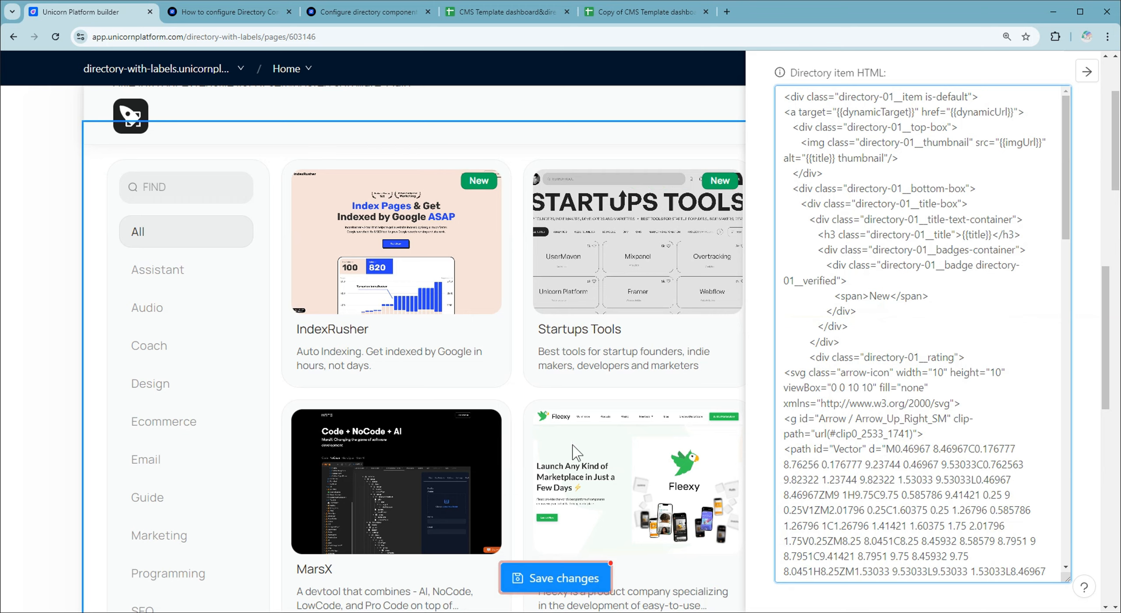
{"action": "left_click_drag", "start_coordinate": [877, 311], "coordinate": [1029, 247]}
{"action": "key", "text": "BackSpace"}
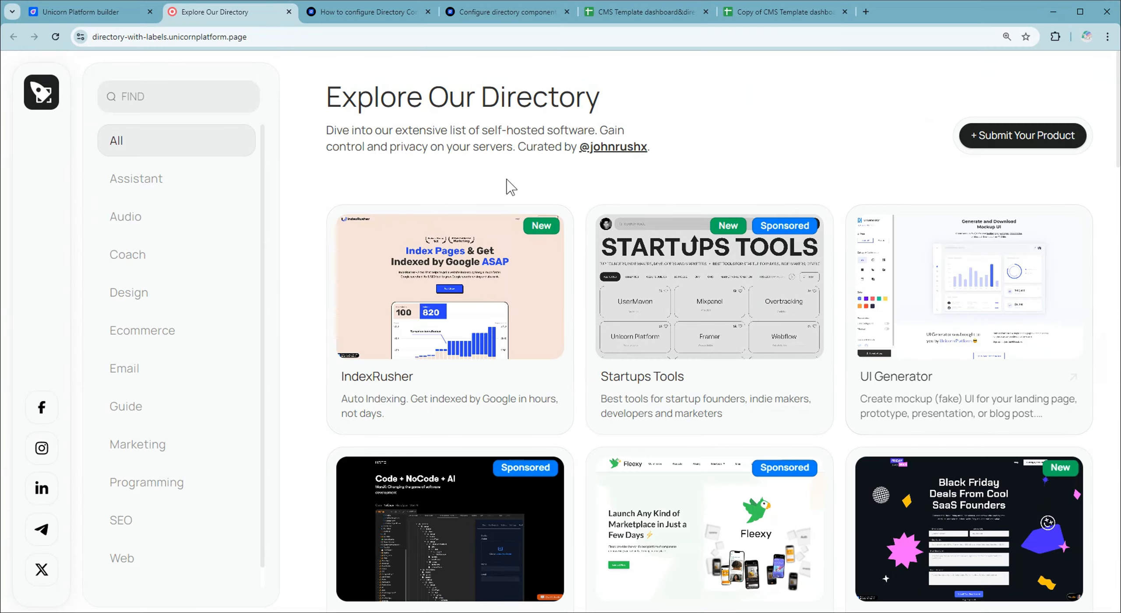
Test the Audio, Design and Ecommerce categories on the published directory page and return to All
{"action": "left_click", "coordinate": [149, 217]}
{"action": "left_click", "coordinate": [143, 292]}
{"action": "left_click", "coordinate": [166, 332]}
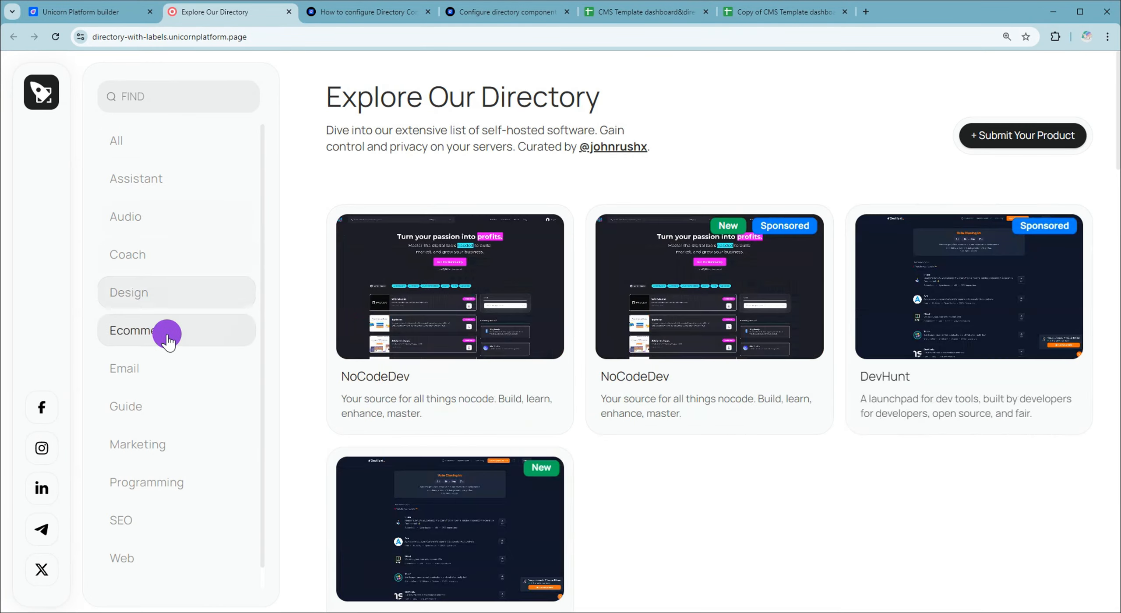
{"action": "left_click", "coordinate": [141, 140]}
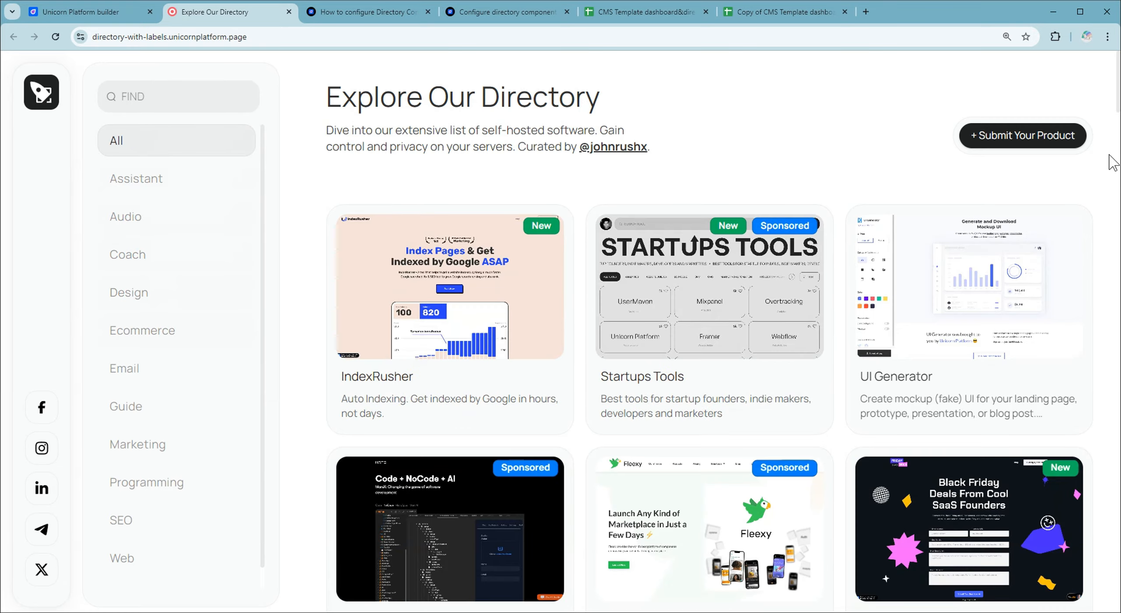
Test the Marketsy and FloatUI item links on the published directory page, returning to the directory after each
{"action": "scroll", "coordinate": [1109, 189], "scroll_direction": "down", "scroll_amount": 15}
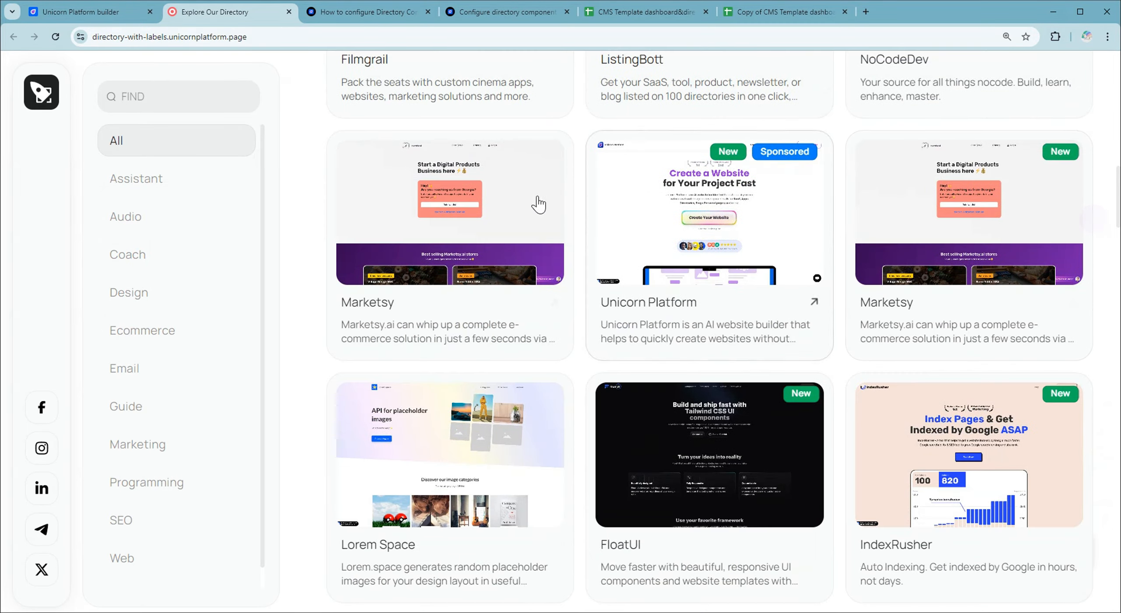
{"action": "left_click", "coordinate": [535, 201]}
{"action": "left_click", "coordinate": [211, 12]}
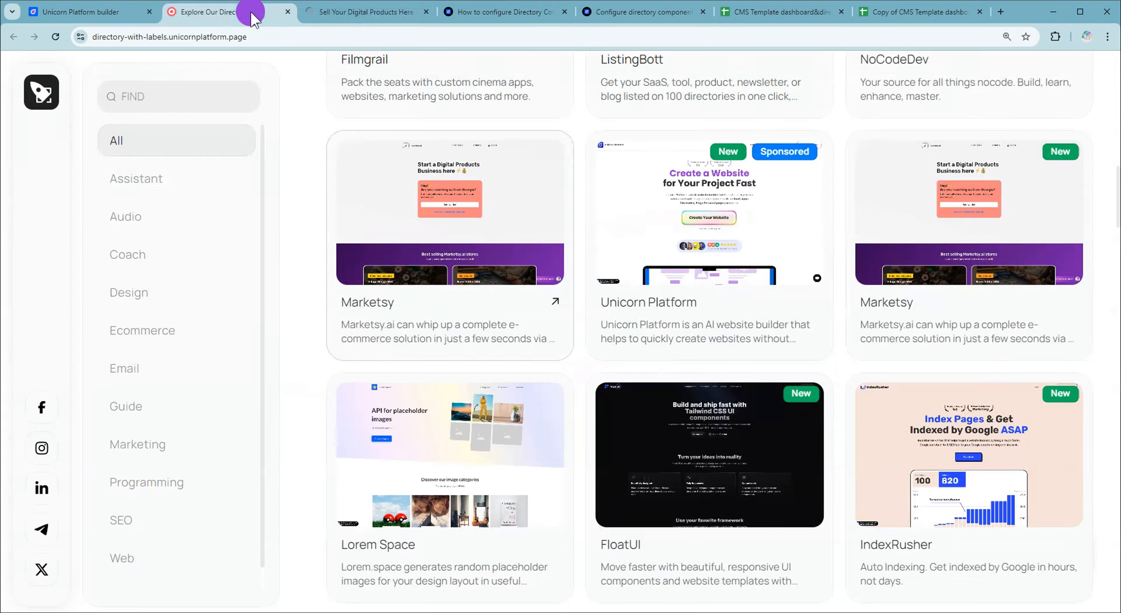
{"action": "left_click", "coordinate": [688, 424]}
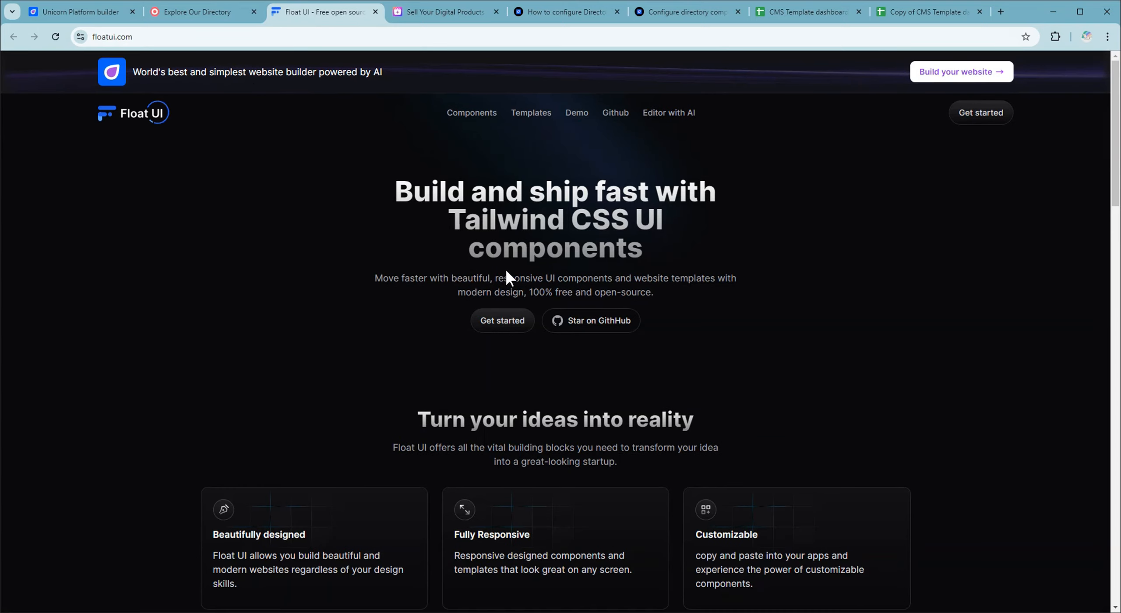
{"action": "left_click", "coordinate": [214, 12]}
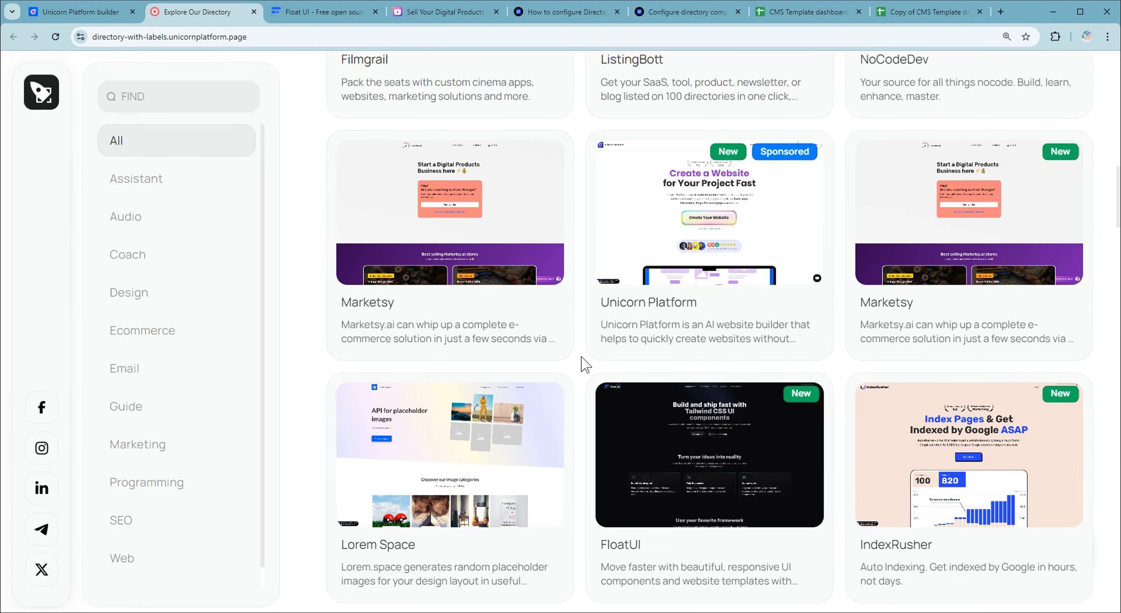